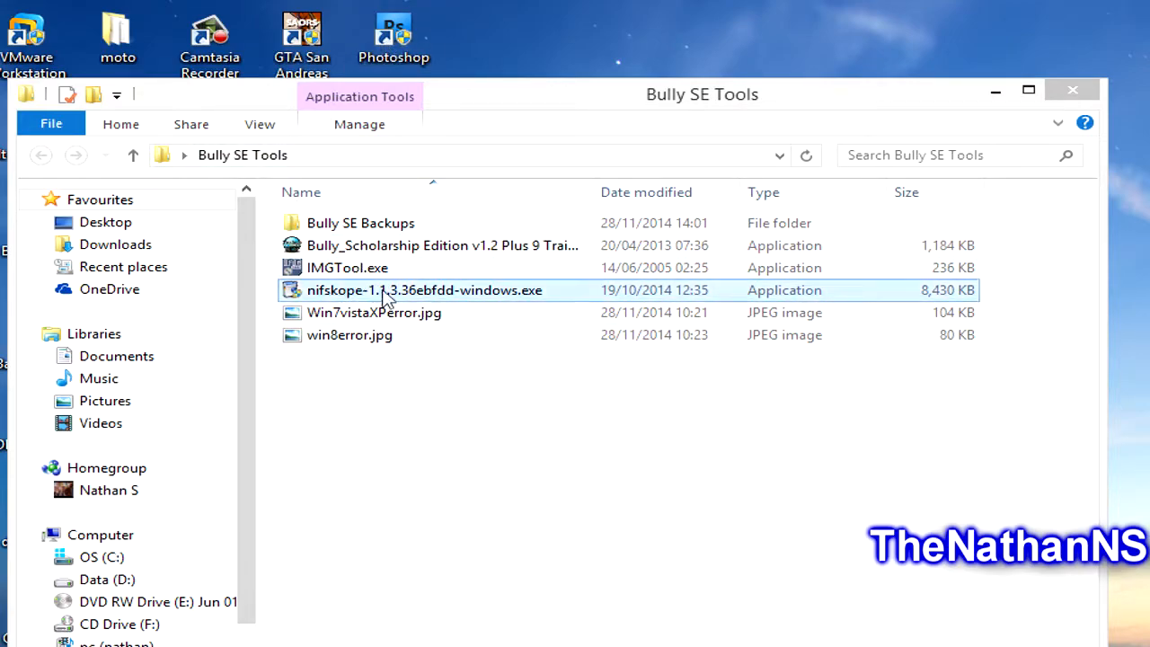
# - Review the compatibility settings of IMGTool.exe, including its compatibility mode and privilege level, and close its properties unchanged
pyautogui.click(353, 276)
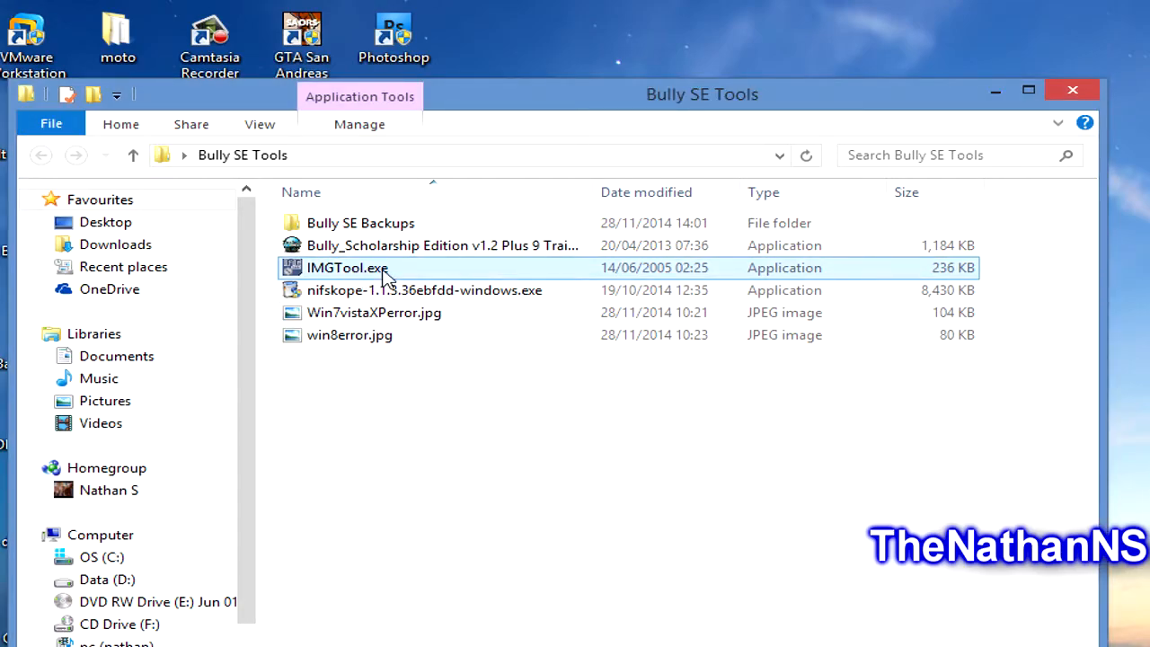
pyautogui.rightClick(366, 271)
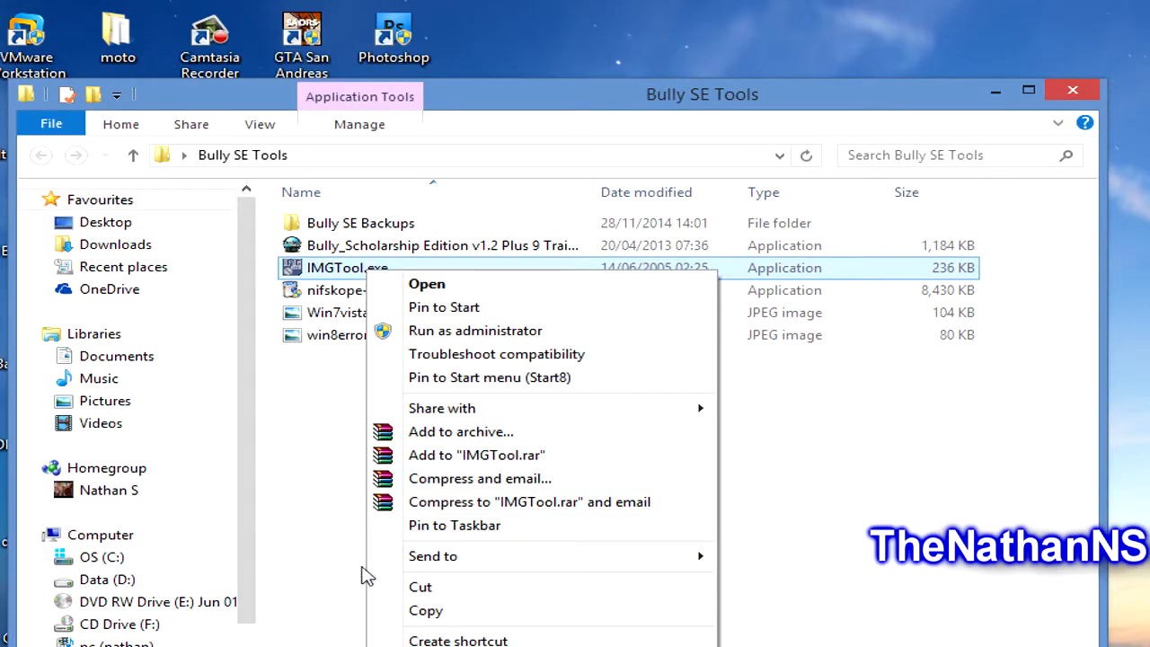
pyautogui.click(449, 629)
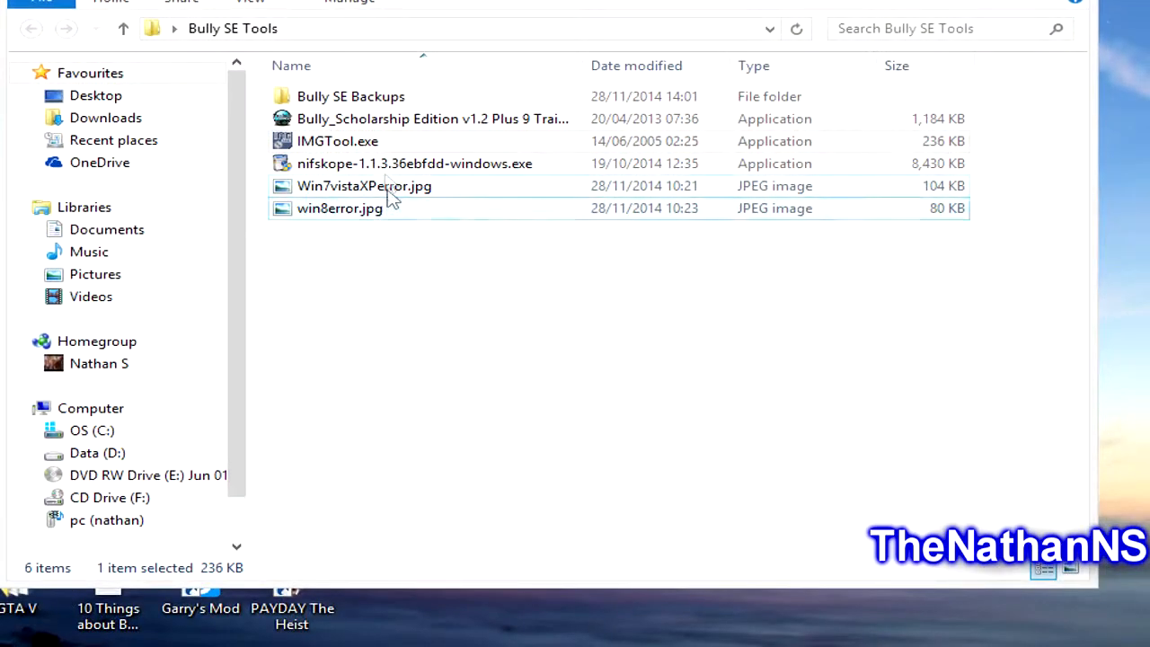
pyautogui.rightClick(369, 269)
pyautogui.click(459, 592)
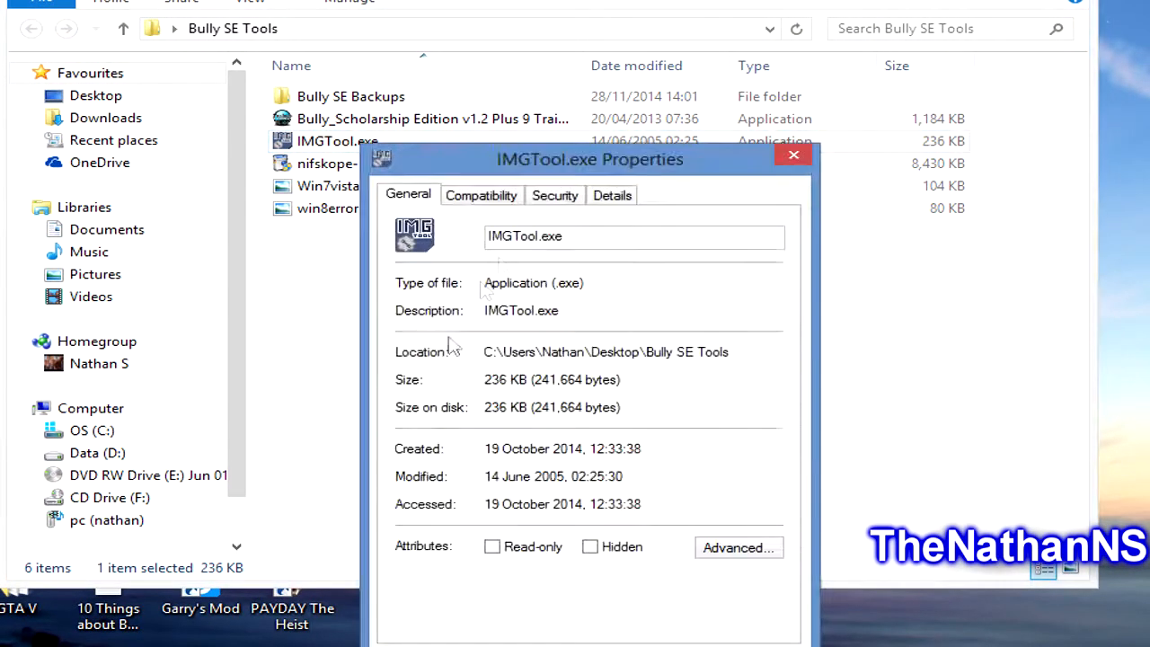
pyautogui.click(481, 195)
pyautogui.moveTo(508, 155); pyautogui.dragTo(297, 23)
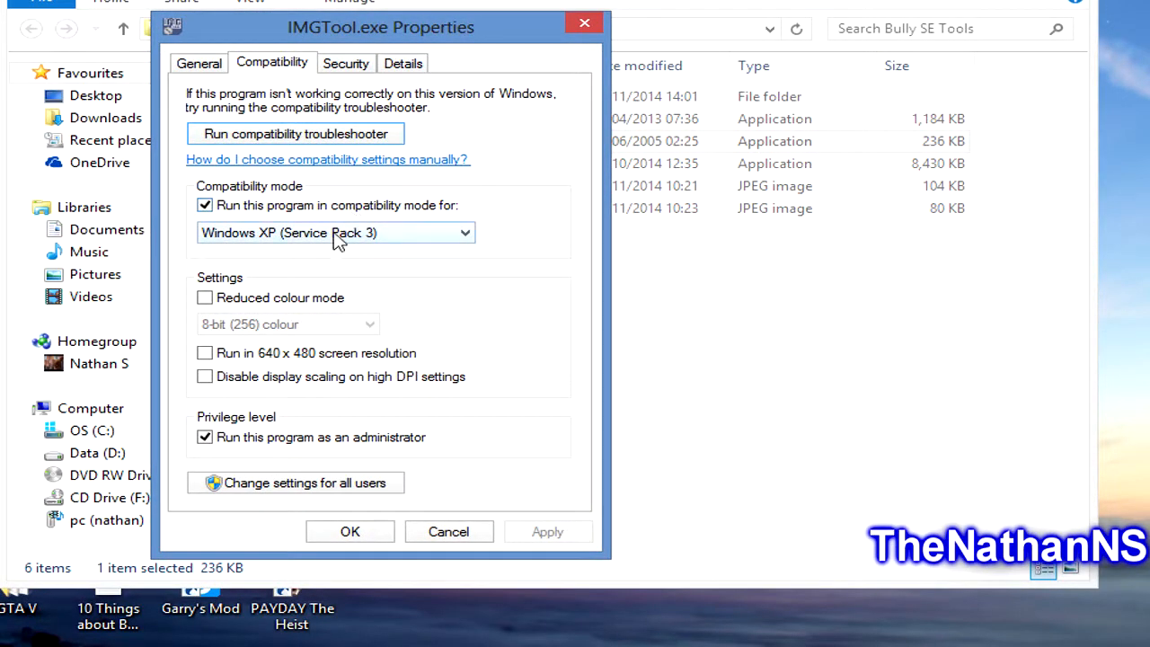
pyautogui.click(437, 537)
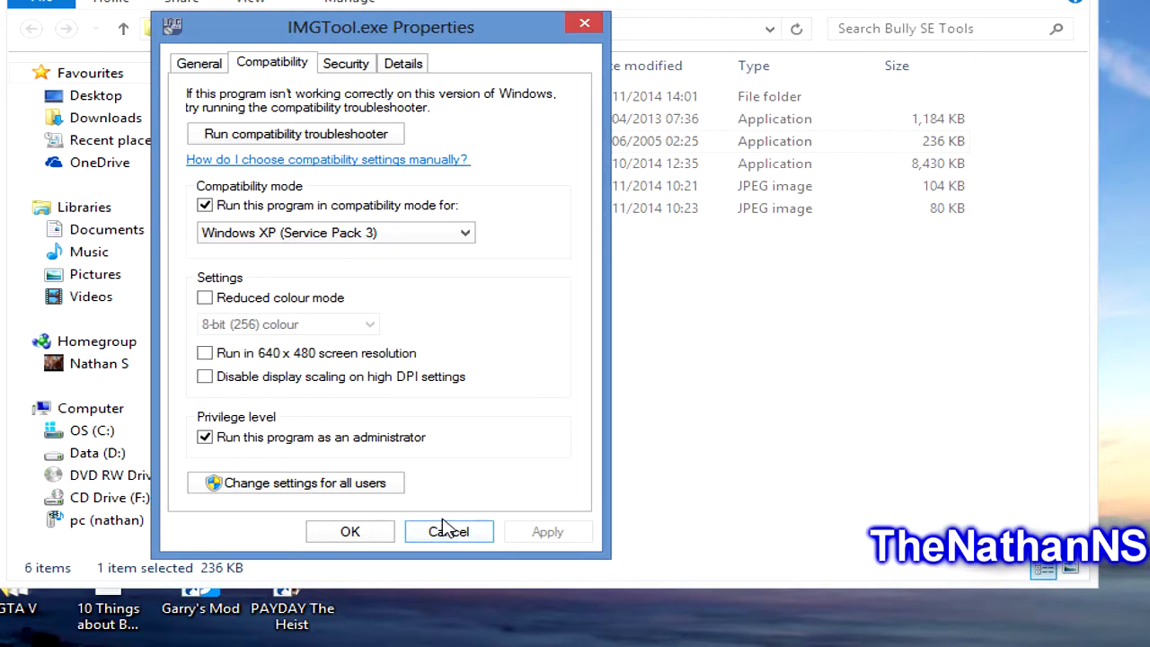
pyautogui.click(447, 530)
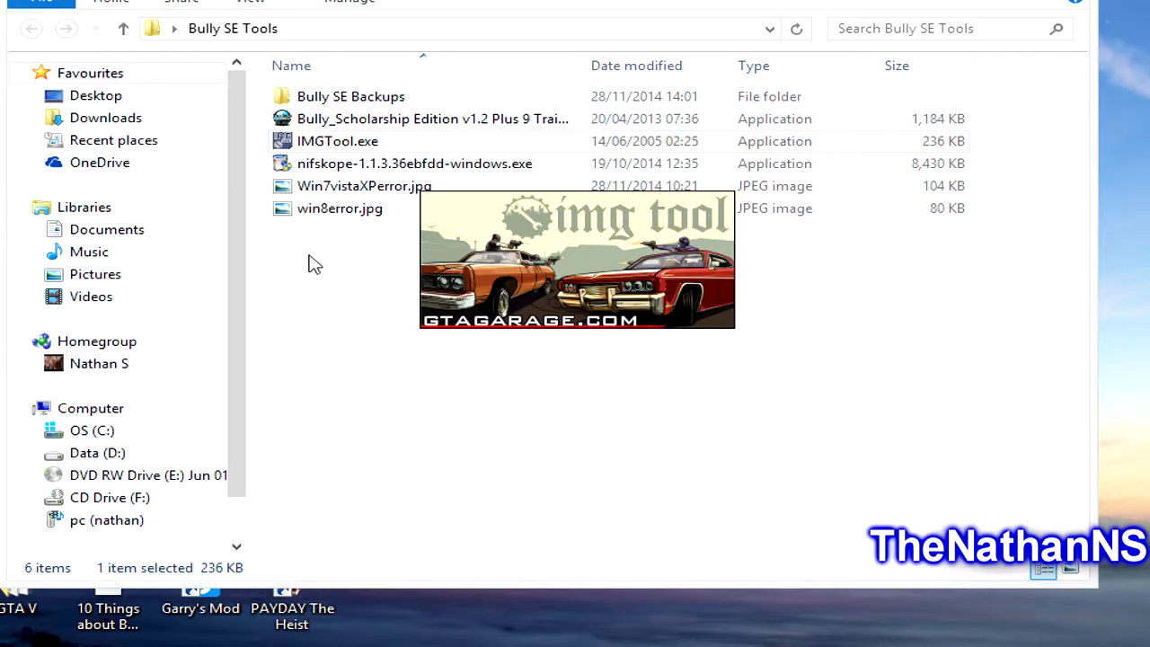
# - Start opening an archive in IMG Tool and browse to the OS (C:) drive
pyautogui.click(381, 167)
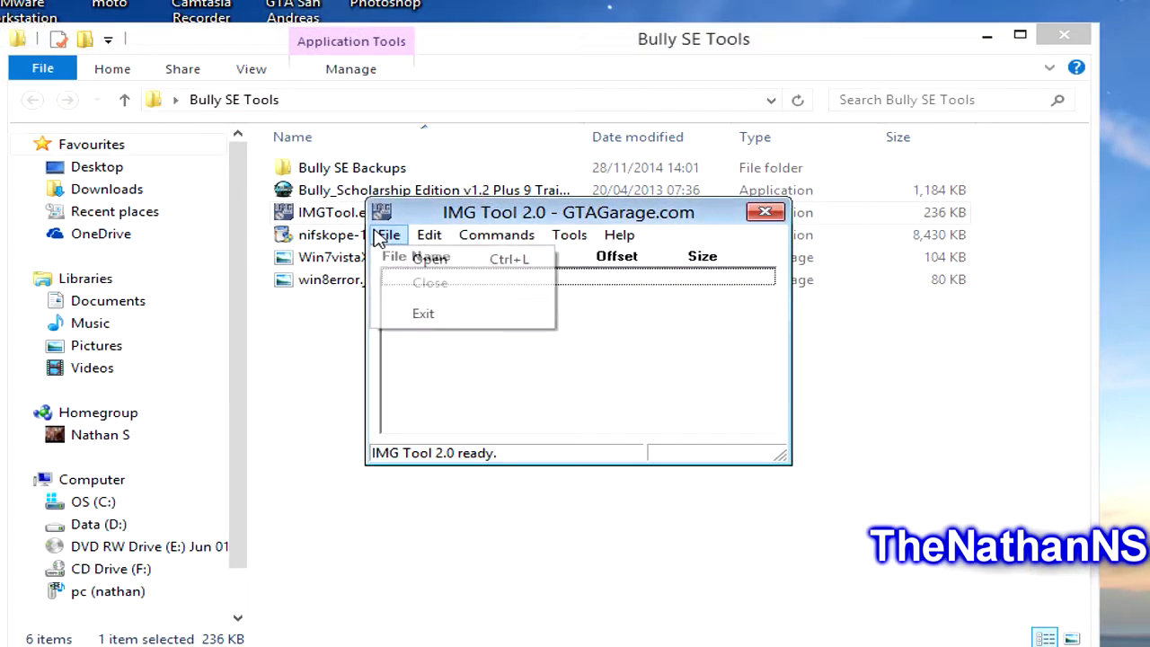
pyautogui.click(430, 259)
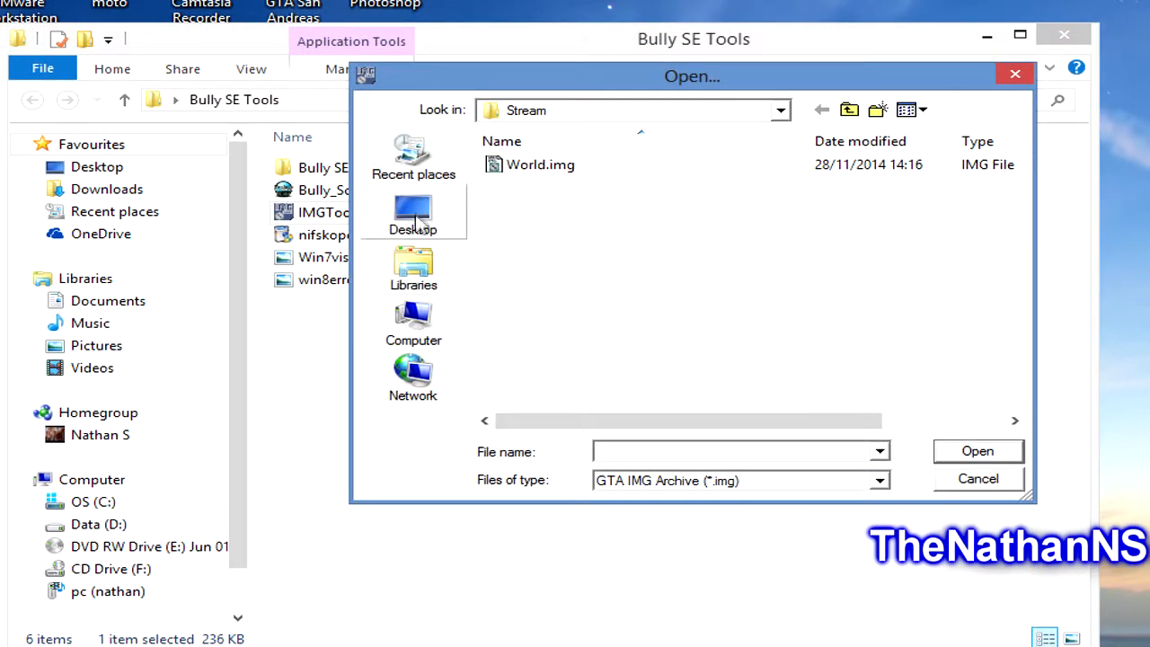
pyautogui.click(539, 166)
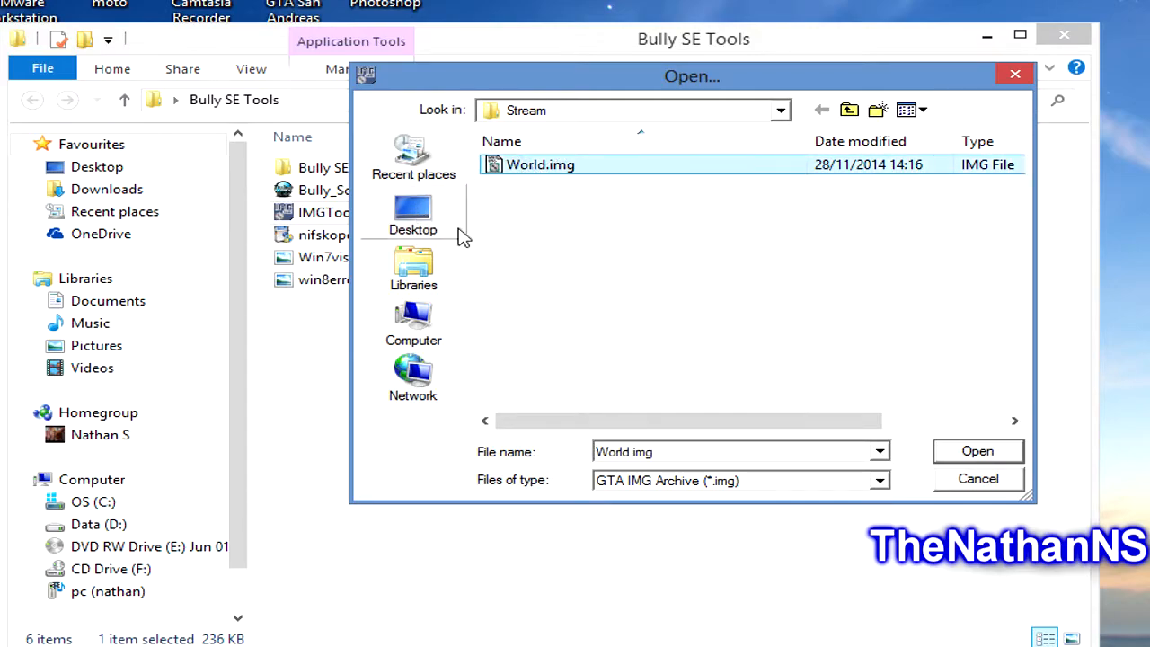
pyautogui.click(415, 321)
pyautogui.doubleClick(595, 180)
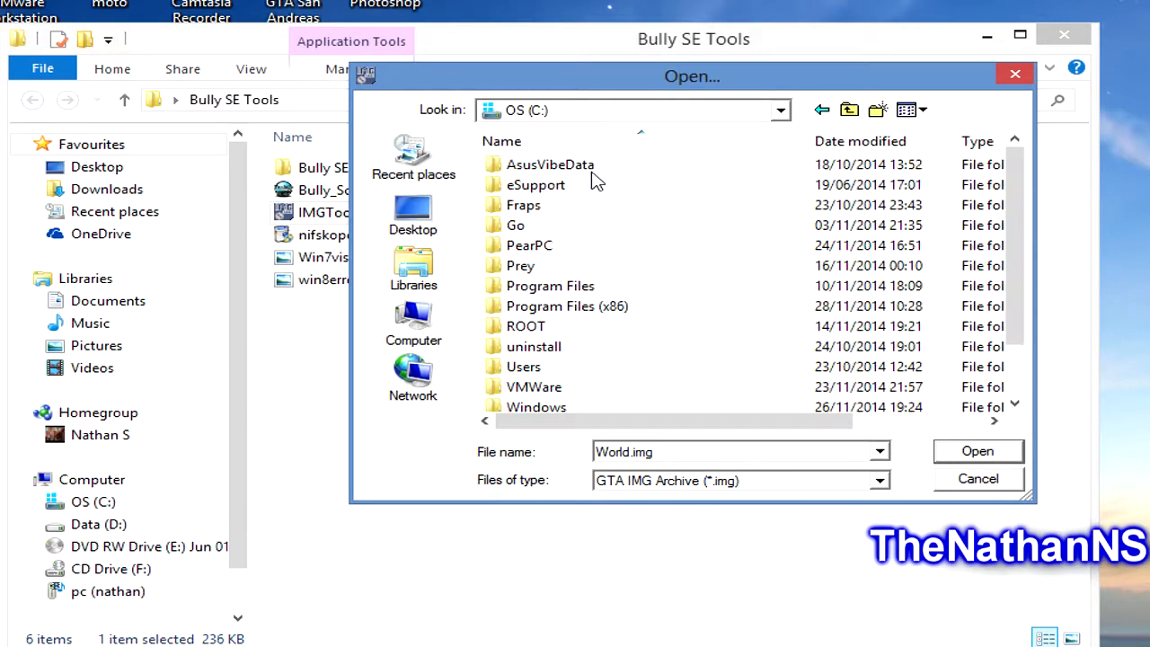
# - Open World.img from the Stream folder of Bully Scholarship Edition, under Program Files (x86)\Rockstar Games
pyautogui.click(573, 293)
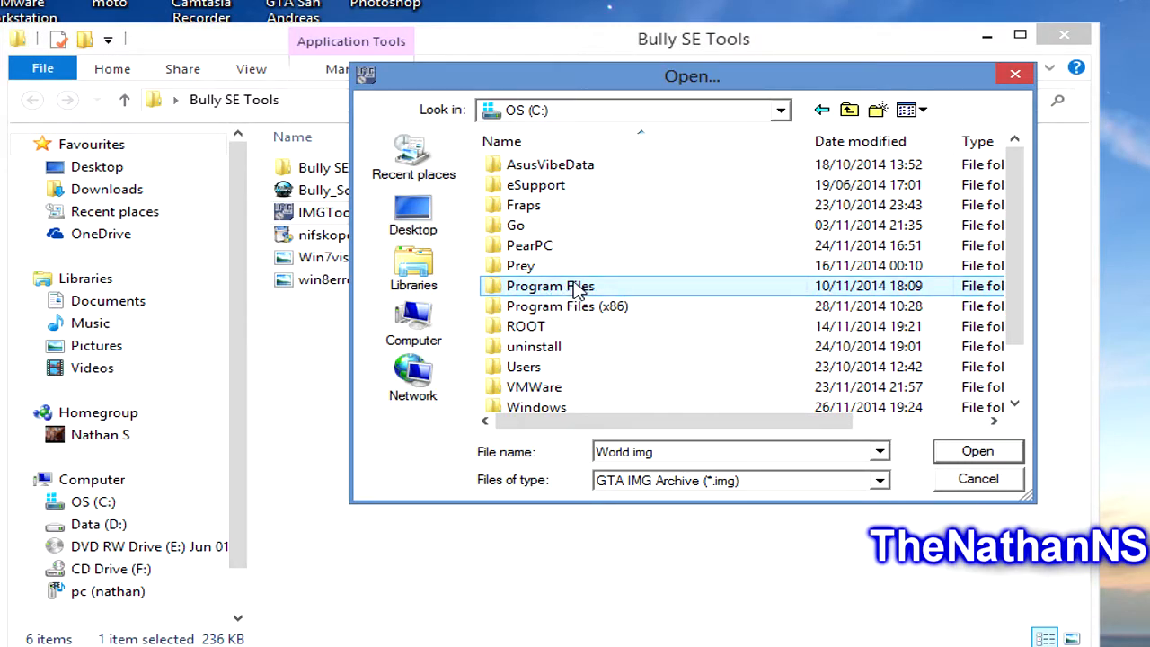
pyautogui.click(544, 313)
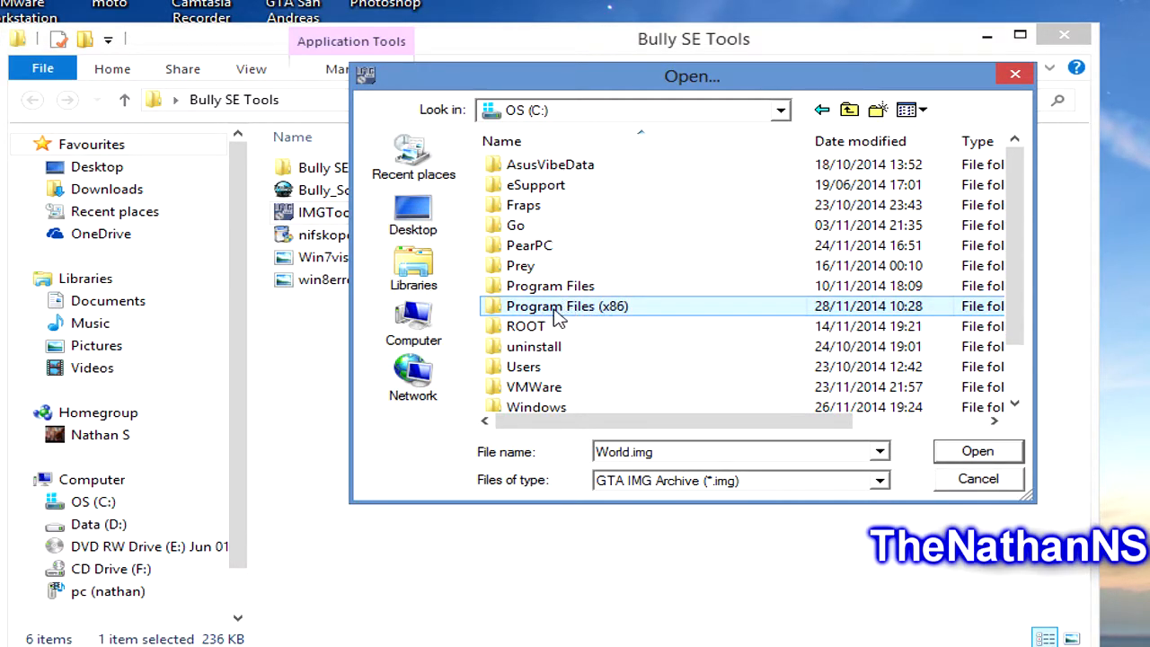
pyautogui.doubleClick(557, 307)
pyautogui.scroll(-10, 557, 314)
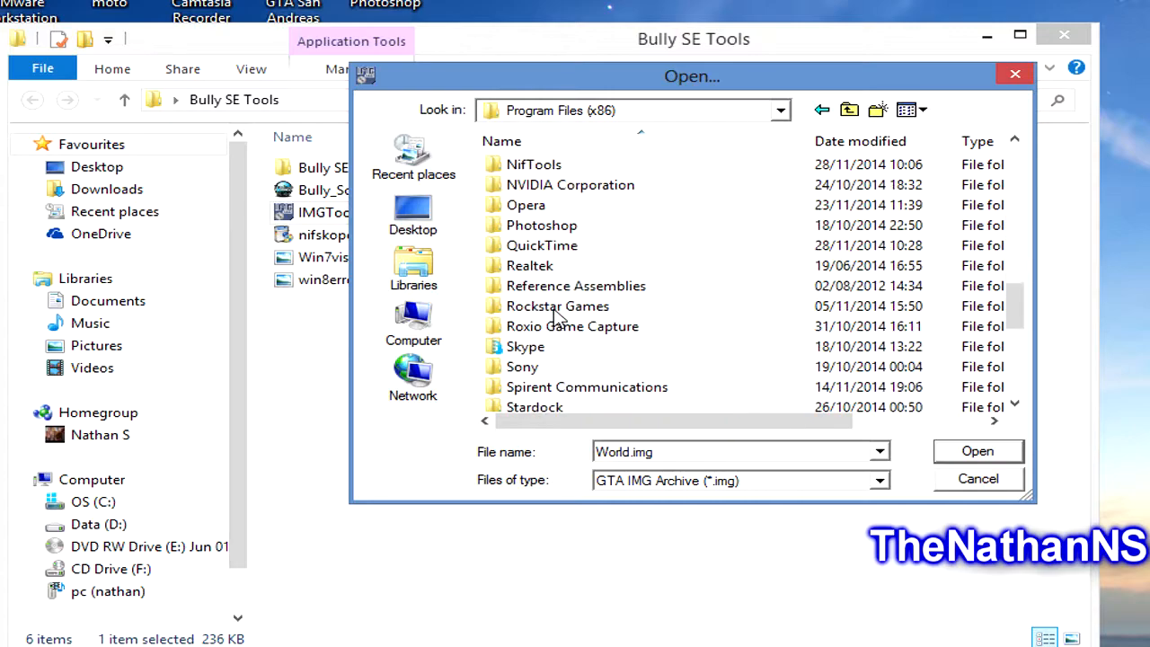
pyautogui.scroll(-1, 557, 315)
pyautogui.doubleClick(548, 246)
pyautogui.doubleClick(549, 166)
pyautogui.scroll(-2, 550, 252)
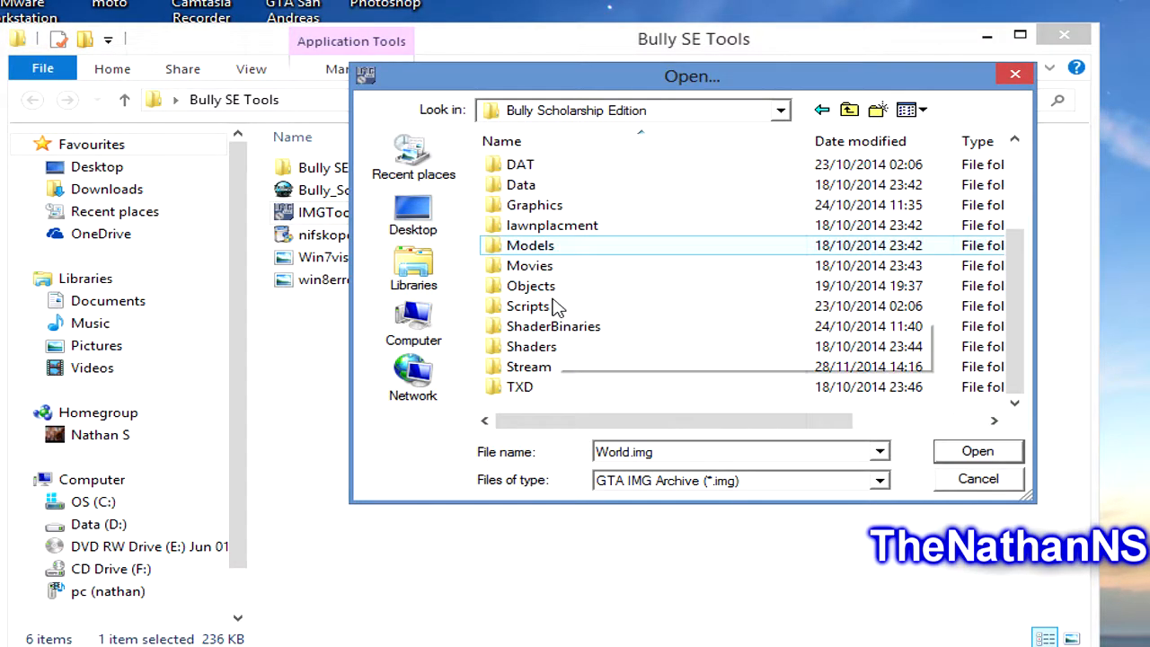
pyautogui.doubleClick(550, 367)
pyautogui.click(544, 169)
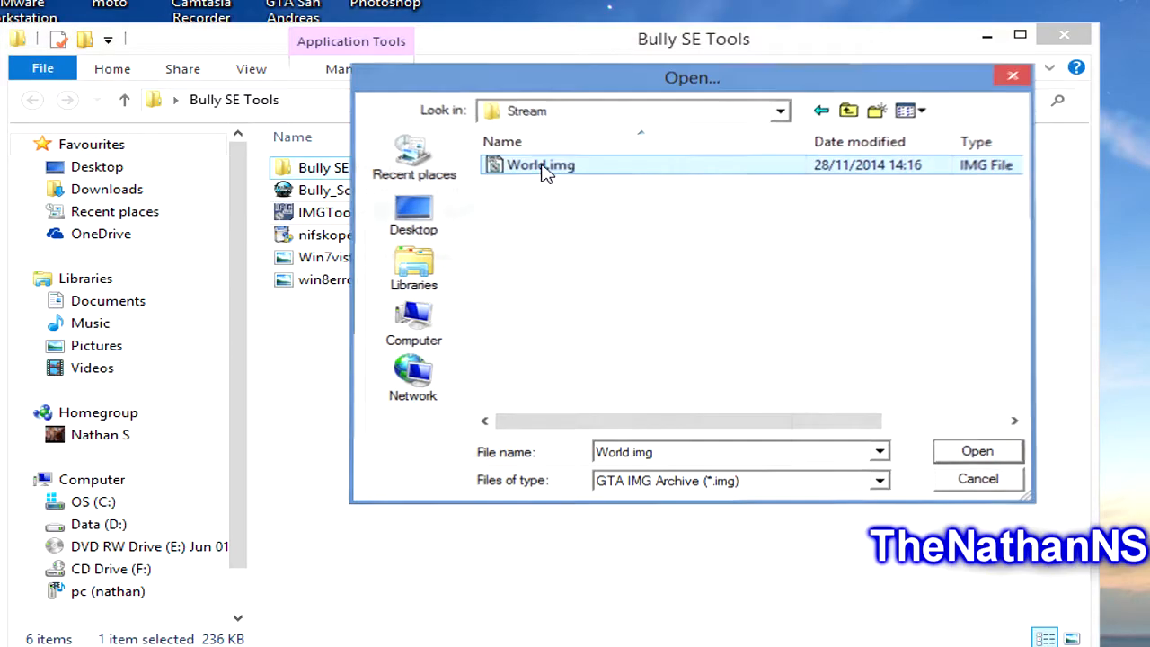
pyautogui.doubleClick(545, 171)
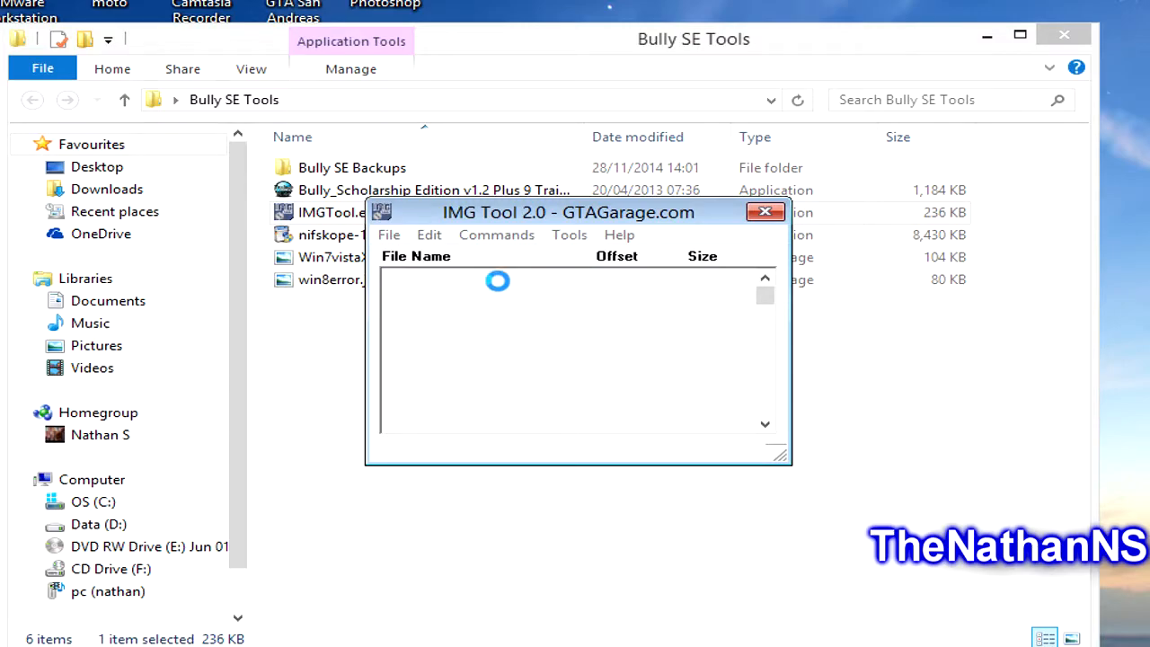
# - Search the World.img file list for "sp_"
pyautogui.click(466, 342)
pyautogui.scroll(-1, 466, 357)
pyautogui.scroll(-8, 465, 353)
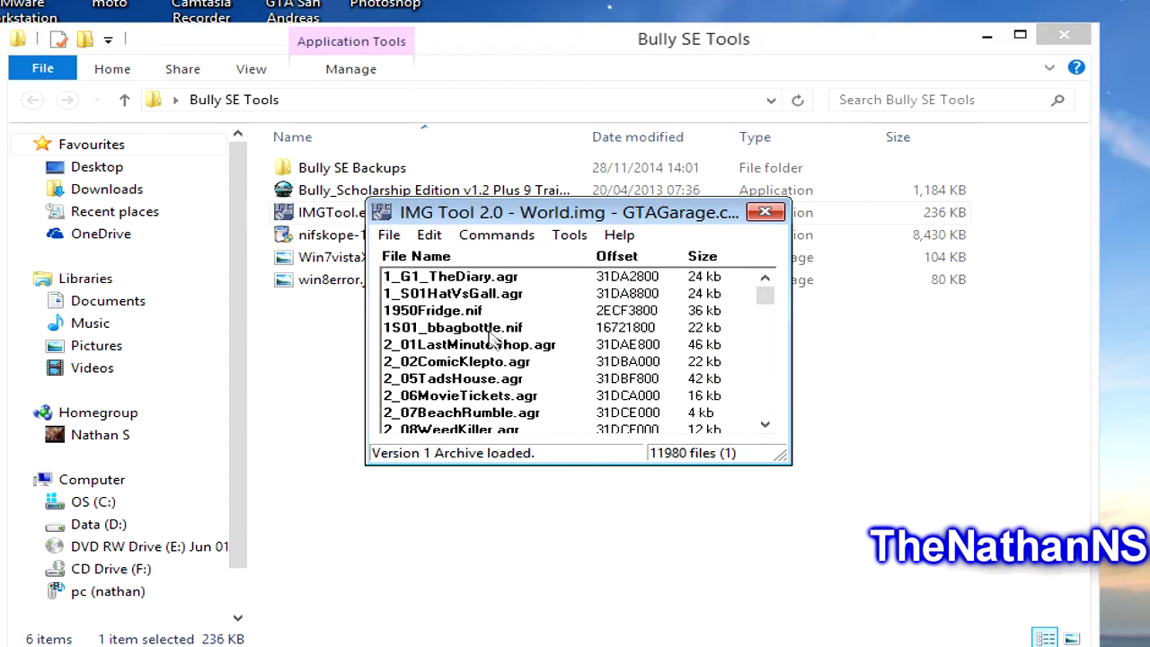
pyautogui.moveTo(765, 297); pyautogui.dragTo(765, 310)
pyautogui.click(593, 346)
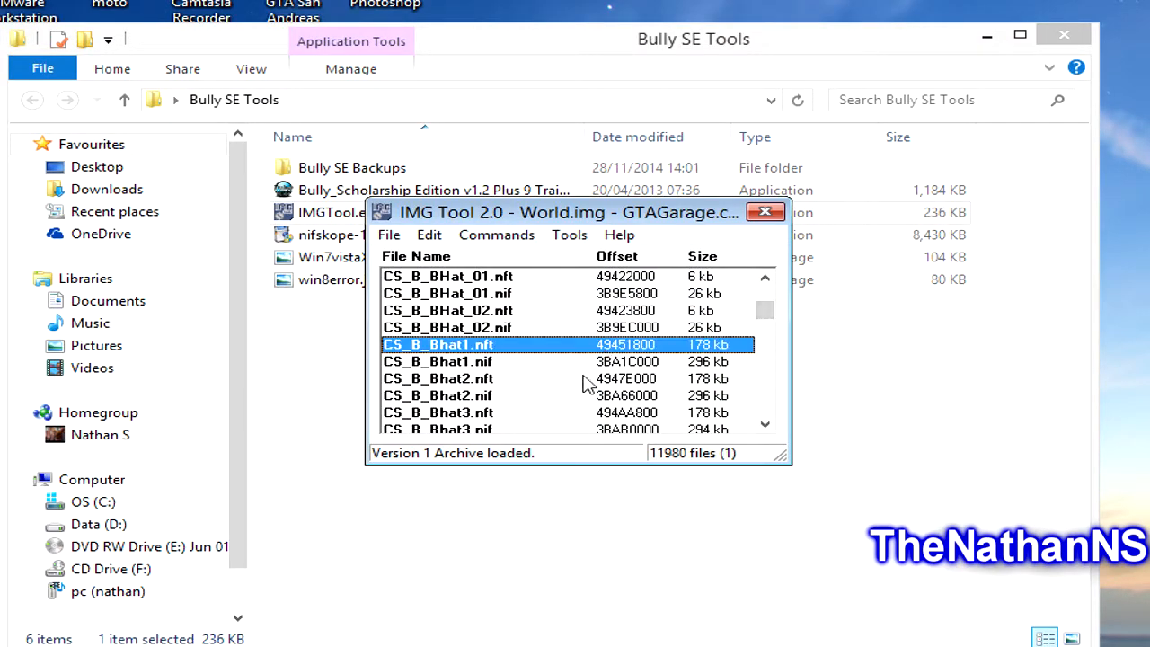
pyautogui.scroll(3, 584, 384)
pyautogui.click(478, 313)
pyautogui.click(428, 235)
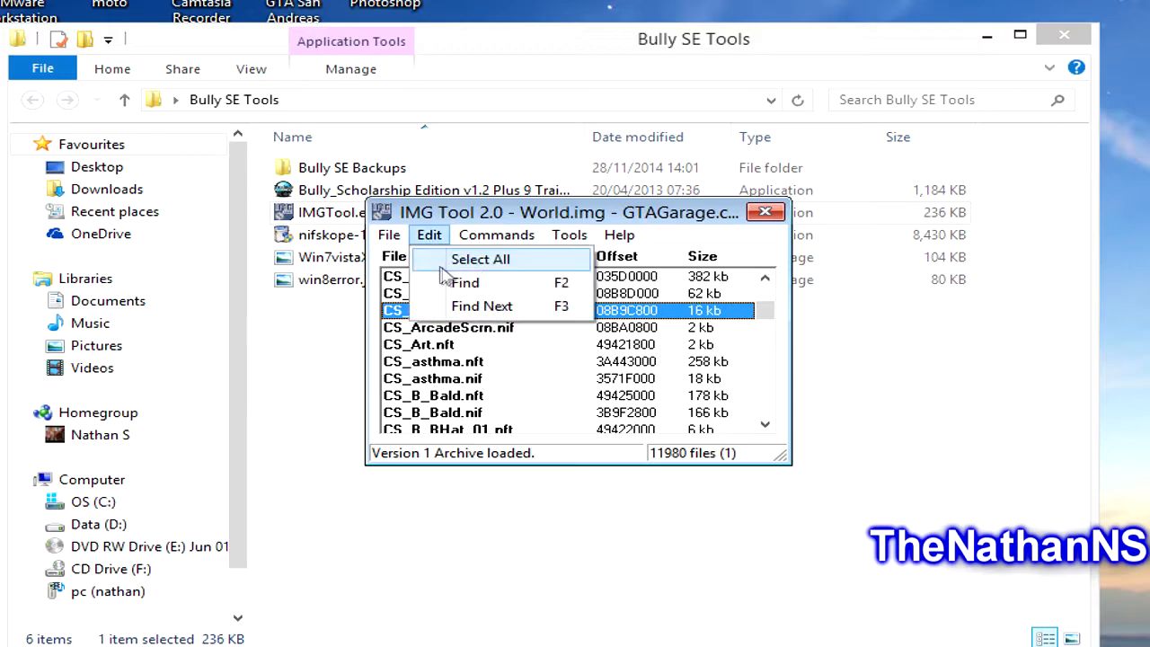
pyautogui.click(446, 282)
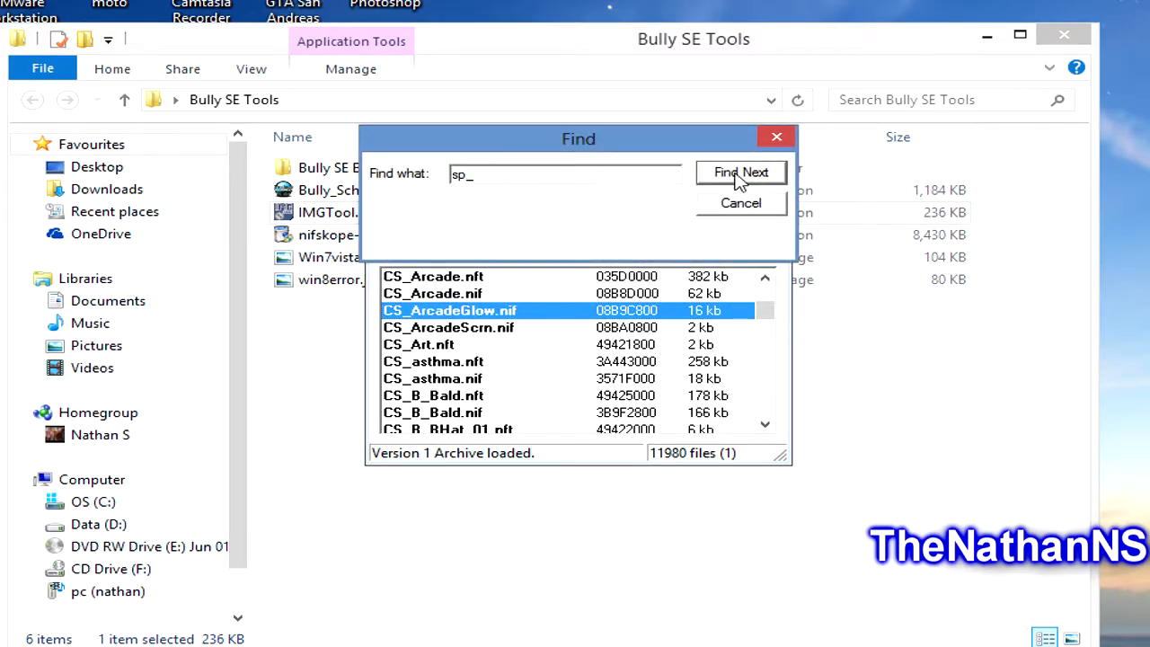
pyautogui.click(739, 172)
pyautogui.scroll(-2, 547, 422)
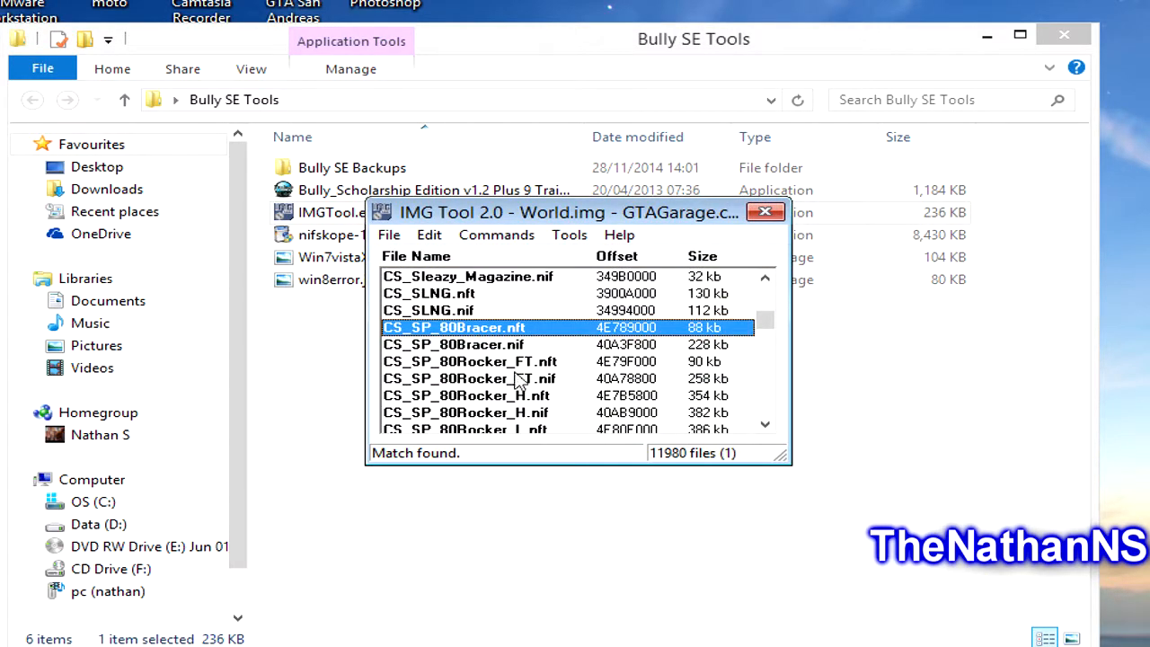
# - Highlight the CS_SP_80Bracer .nft and .nif entries to show how the texture and model files pair up
pyautogui.click(455, 347)
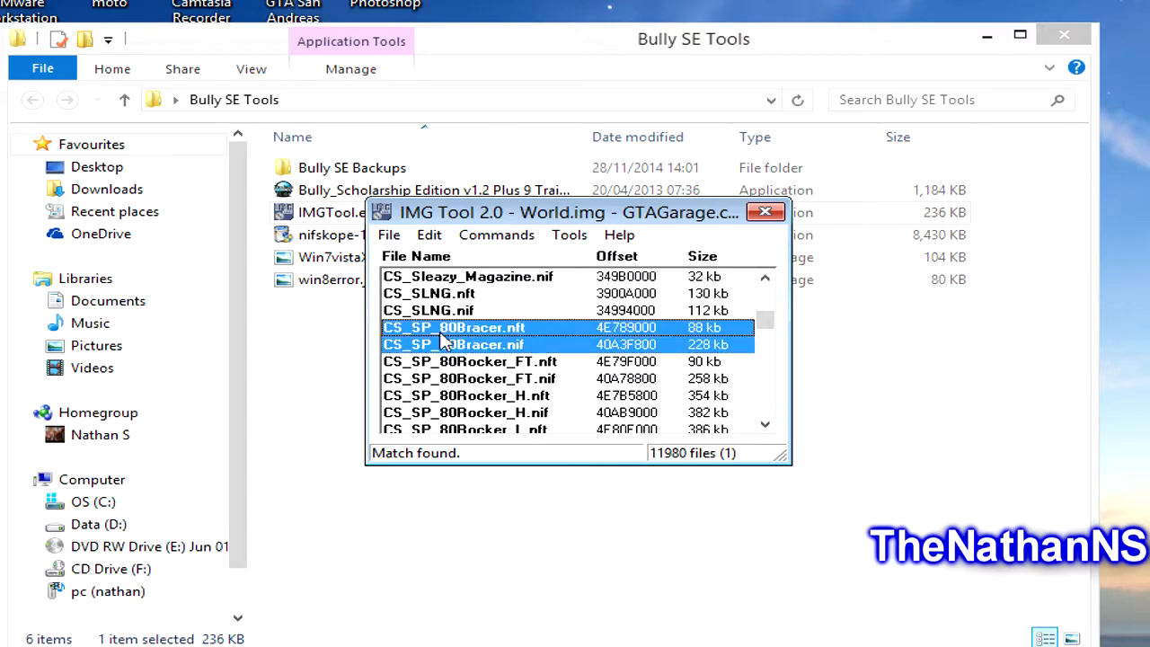
pyautogui.keyDown('ctrl'); pyautogui.click(452, 328); pyautogui.keyUp('ctrl')
pyautogui.click(441, 329)
pyautogui.moveTo(424, 326); pyautogui.dragTo(416, 364)
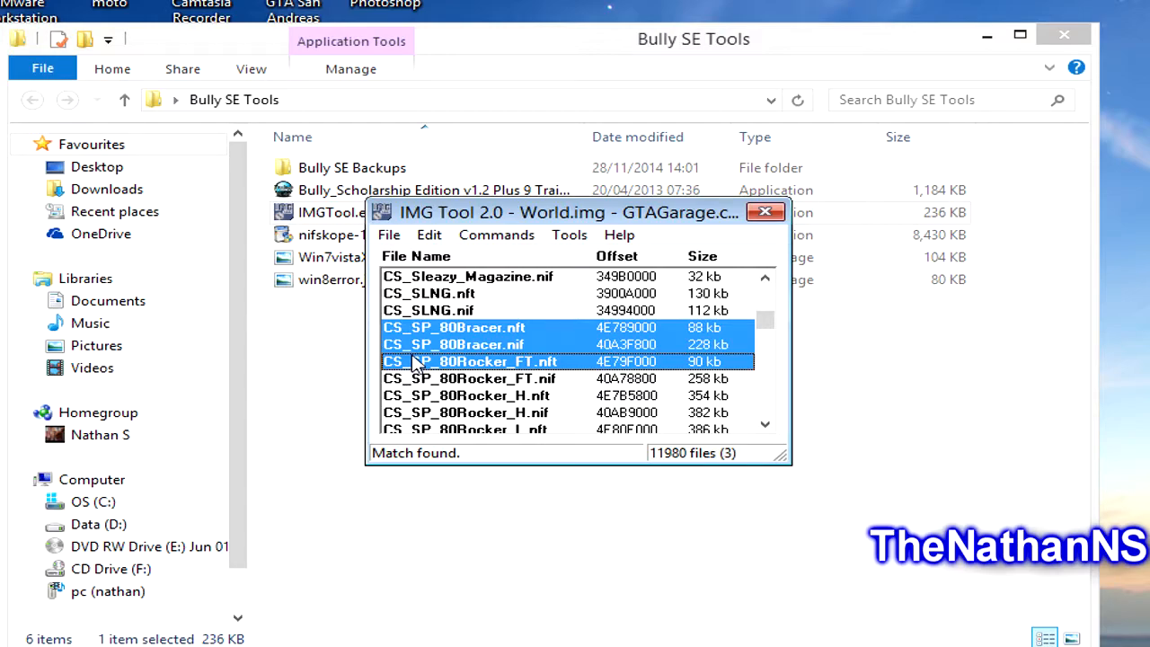
pyautogui.click(468, 345)
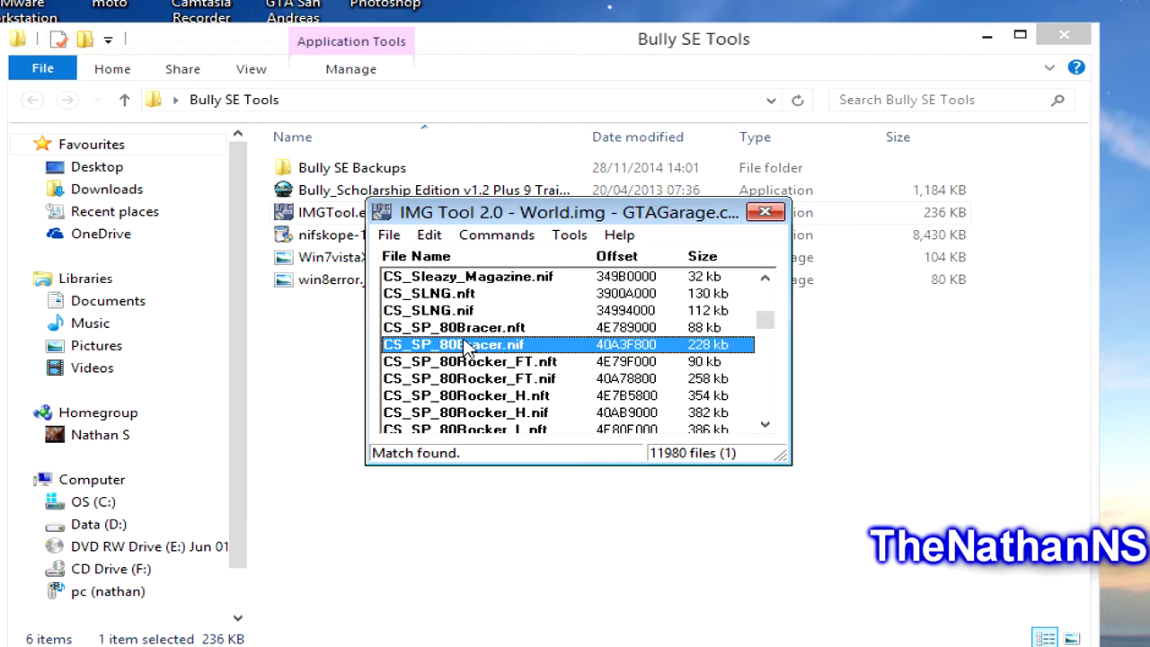
# - Examine the CS_SP_ entries from 80Rocker to Bandshirt, highlighting the CS_SP_Alien_H .nft and .nif pair
pyautogui.scroll(-2, 466, 351)
pyautogui.scroll(-1, 466, 350)
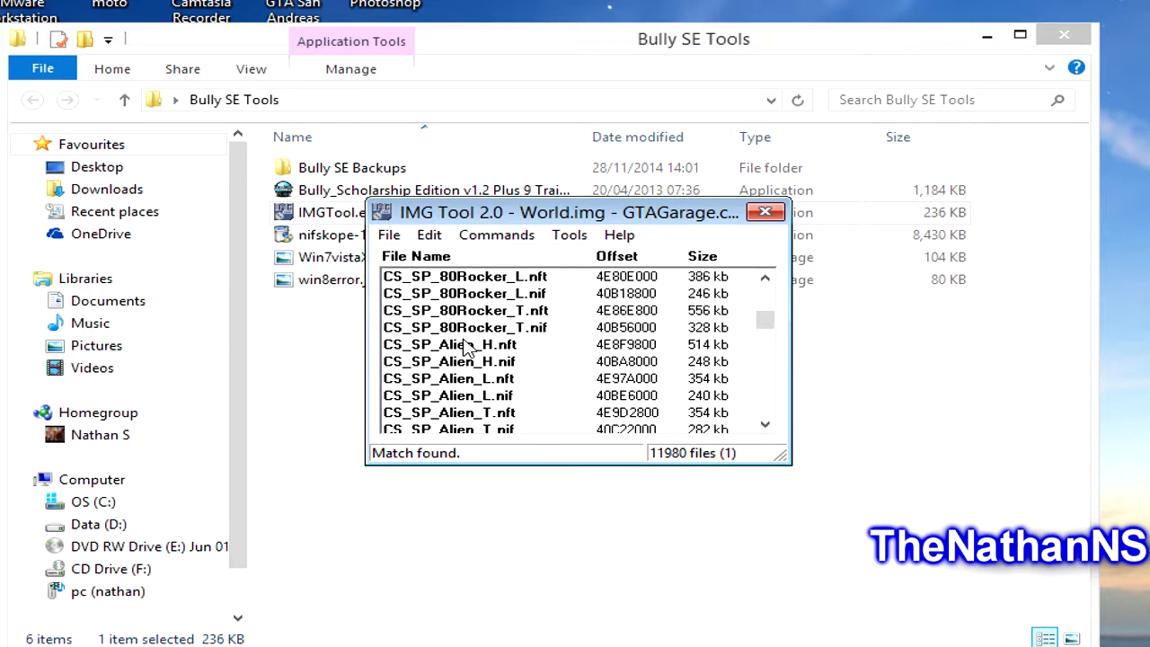
pyautogui.scroll(-3, 467, 350)
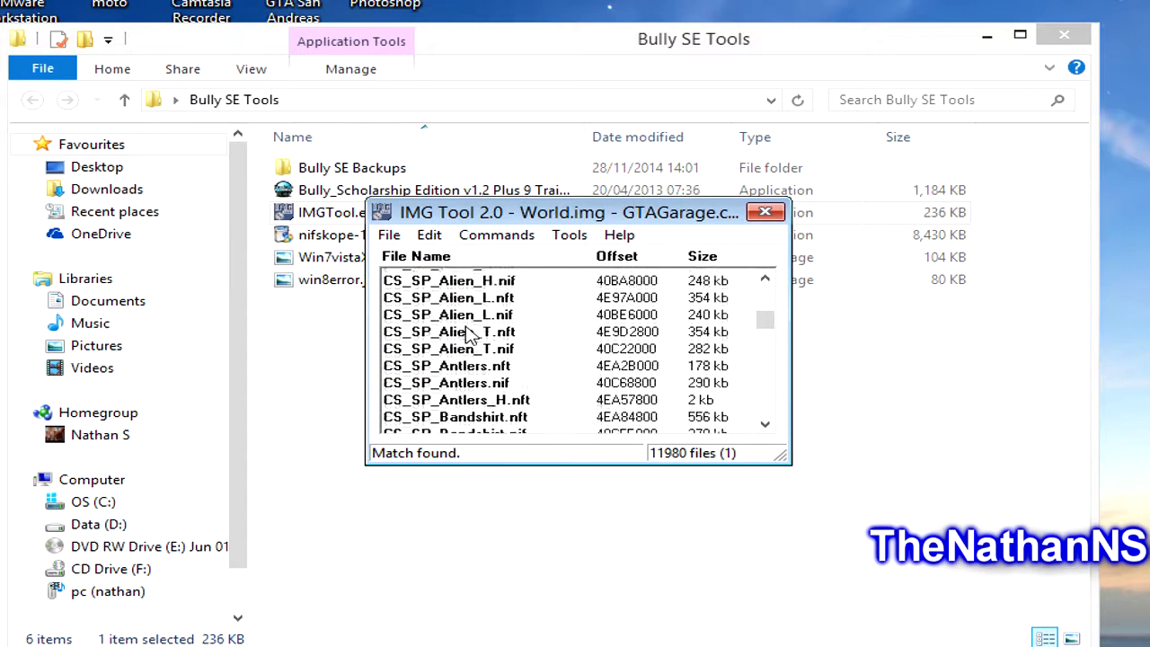
pyautogui.click(474, 327)
pyautogui.moveTo(494, 297)
pyautogui.mouseDown()
pyautogui.moveTo(494, 375)
pyautogui.moveTo(500, 302)
pyautogui.mouseUp()
pyautogui.click(511, 347)
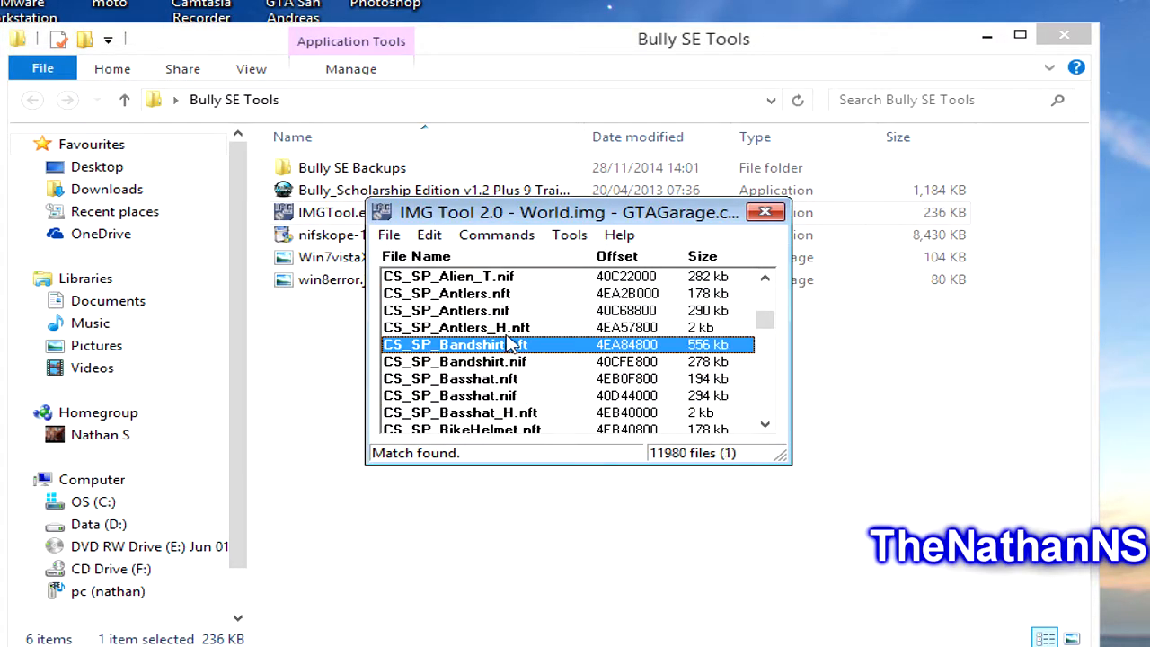
pyautogui.click(523, 315)
pyautogui.moveTo(504, 360); pyautogui.dragTo(500, 293)
pyautogui.click(500, 331)
pyautogui.scroll(2, 499, 334)
pyautogui.scroll(-1, 498, 355)
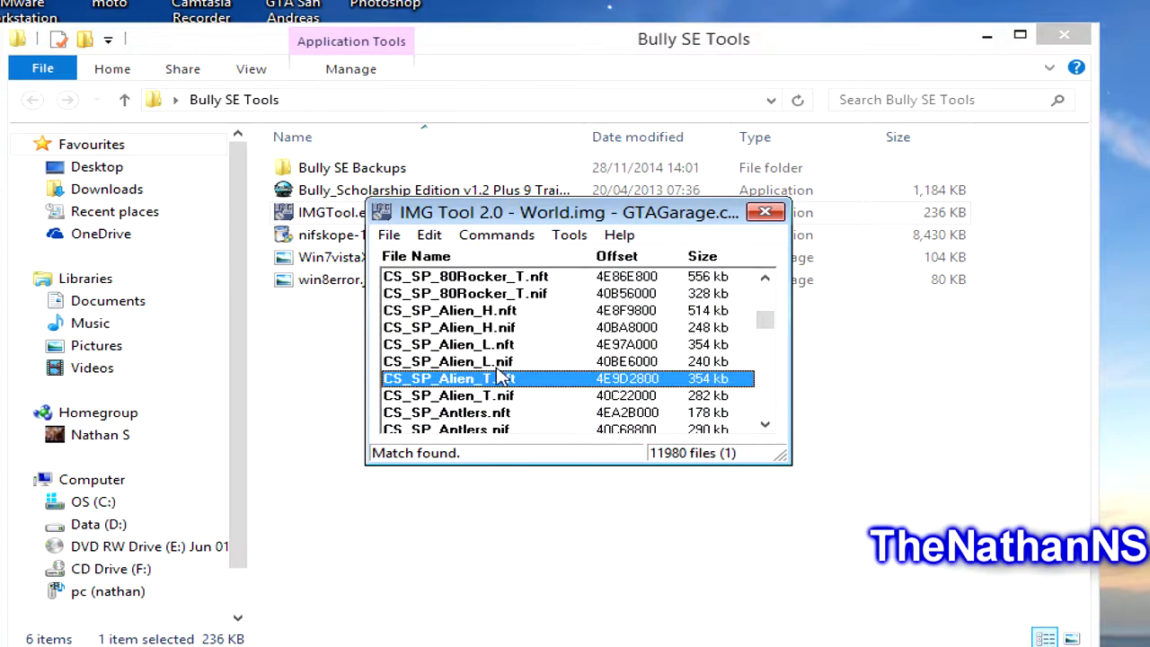
pyautogui.click(500, 327)
pyautogui.moveTo(503, 332); pyautogui.dragTo(492, 318)
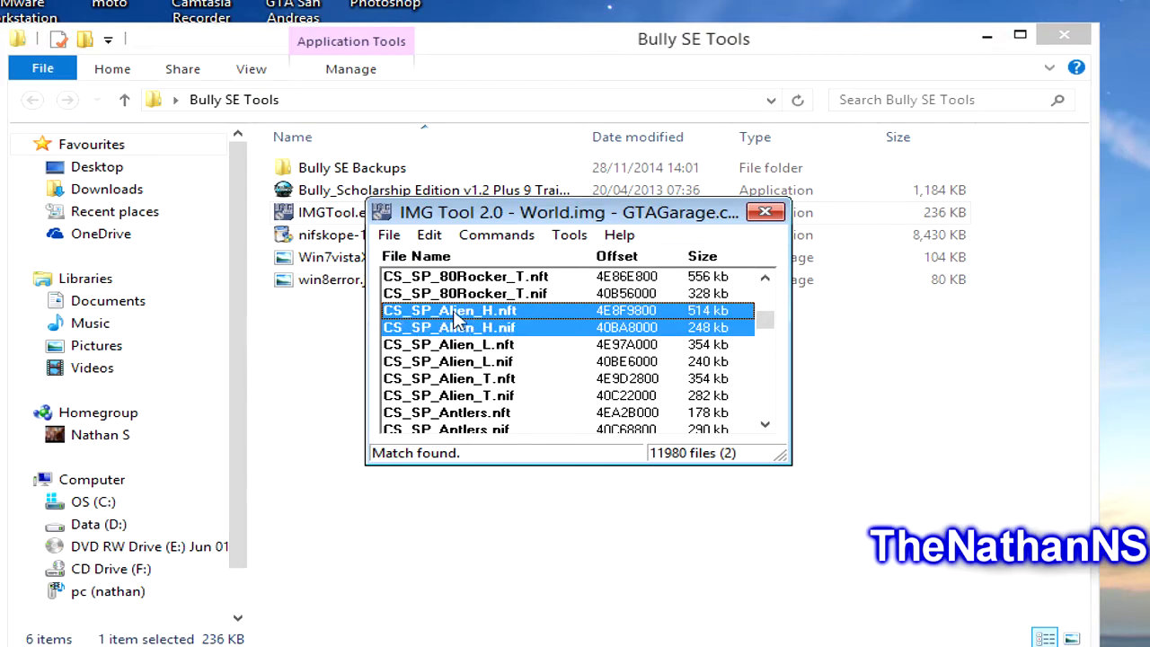
pyautogui.click(490, 328)
# - Jump to the archive entries starting with "sp" and locate the SP_Alien files
pyautogui.moveTo(764, 321); pyautogui.dragTo(768, 350)
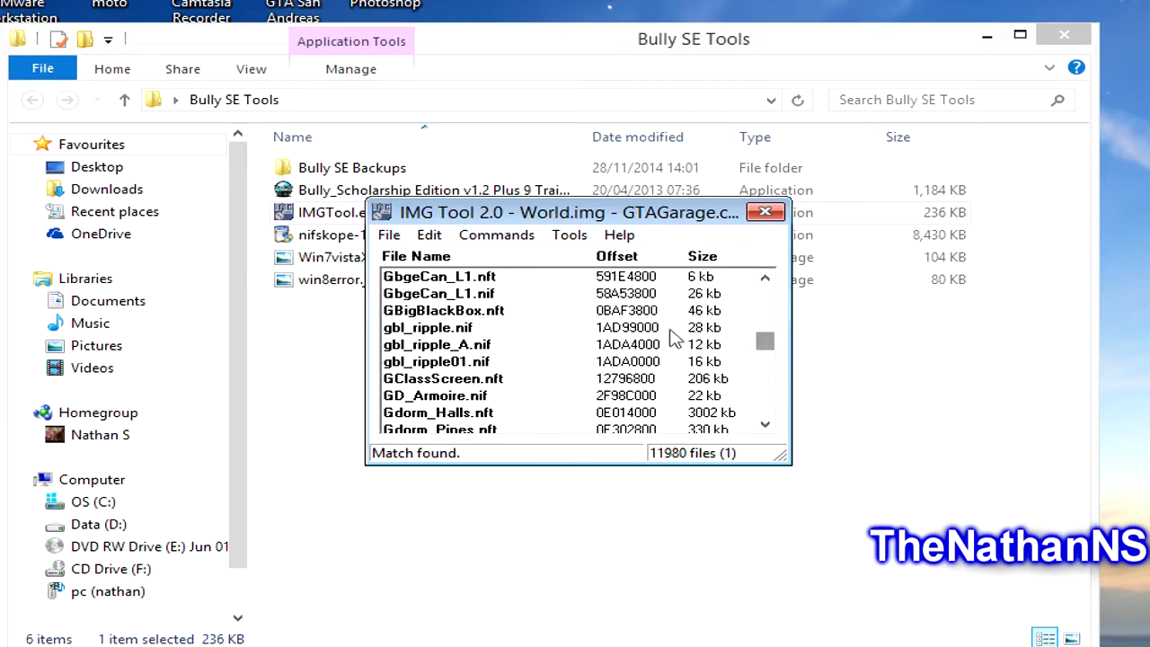
pyautogui.click(670, 330)
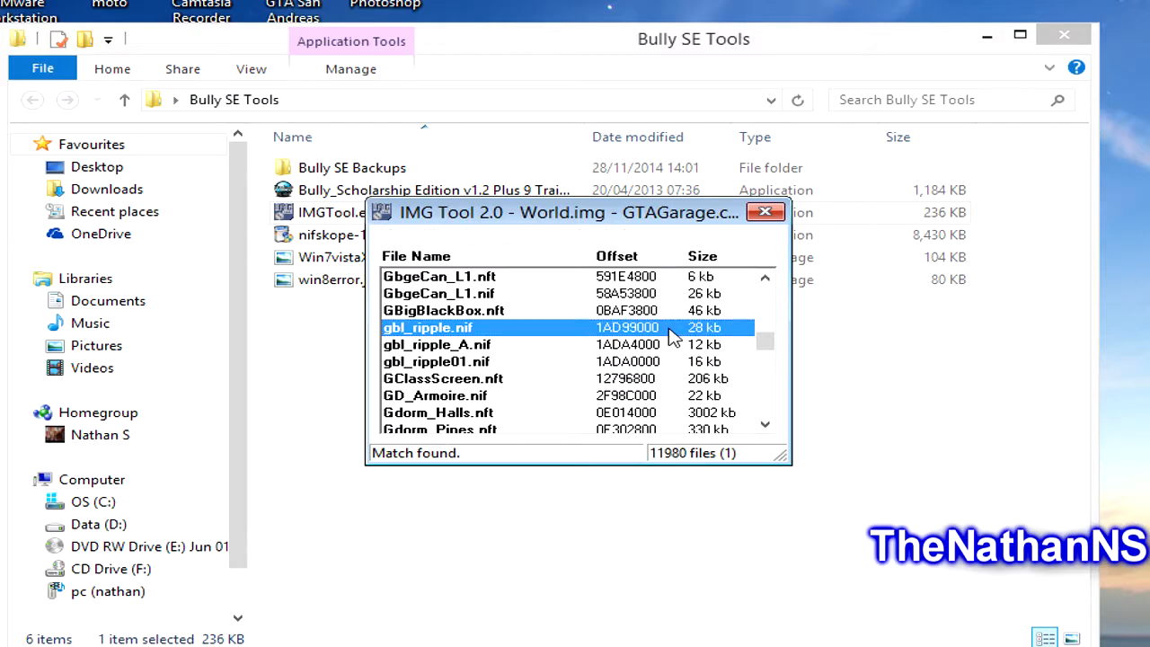
pyautogui.write('sp')
pyautogui.scroll(-4, 485, 415)
pyautogui.scroll(-3, 477, 380)
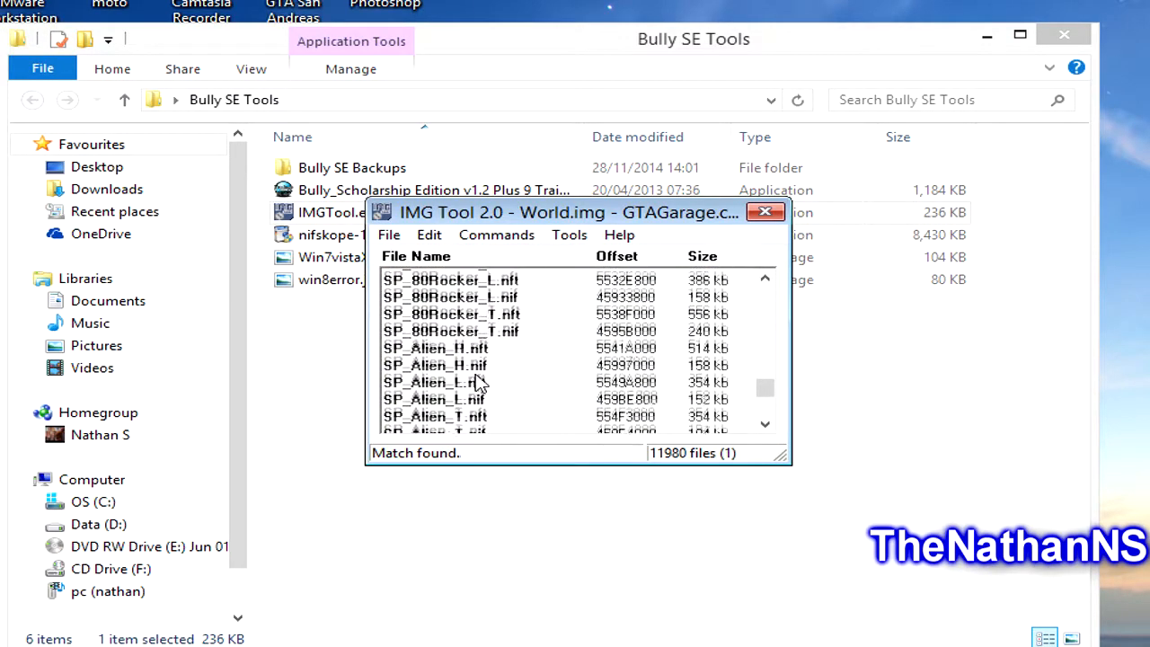
pyautogui.scroll(2, 477, 332)
pyautogui.scroll(-1, 481, 350)
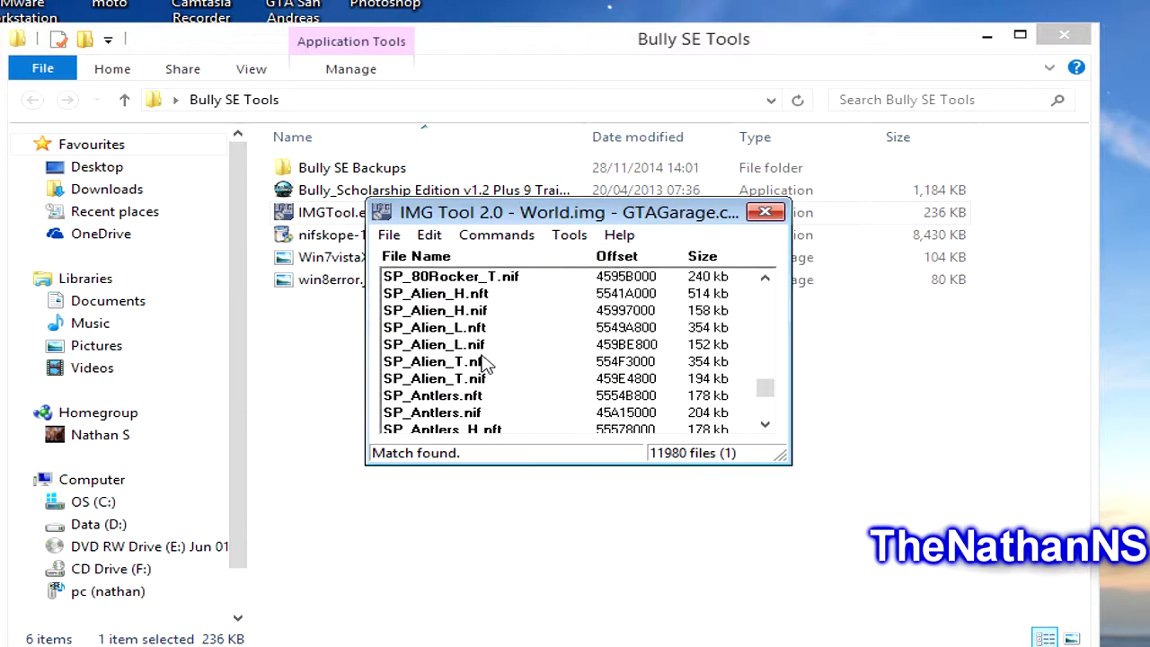
# - Extract SP_Alien_H.nif and SP_Alien_H.nft from the archive into the Bully Textures folder on the desktop
pyautogui.click(479, 314)
pyautogui.keyDown('ctrl'); pyautogui.click(478, 296); pyautogui.keyUp('ctrl')
pyautogui.rightClick(472, 302)
pyautogui.click(499, 316)
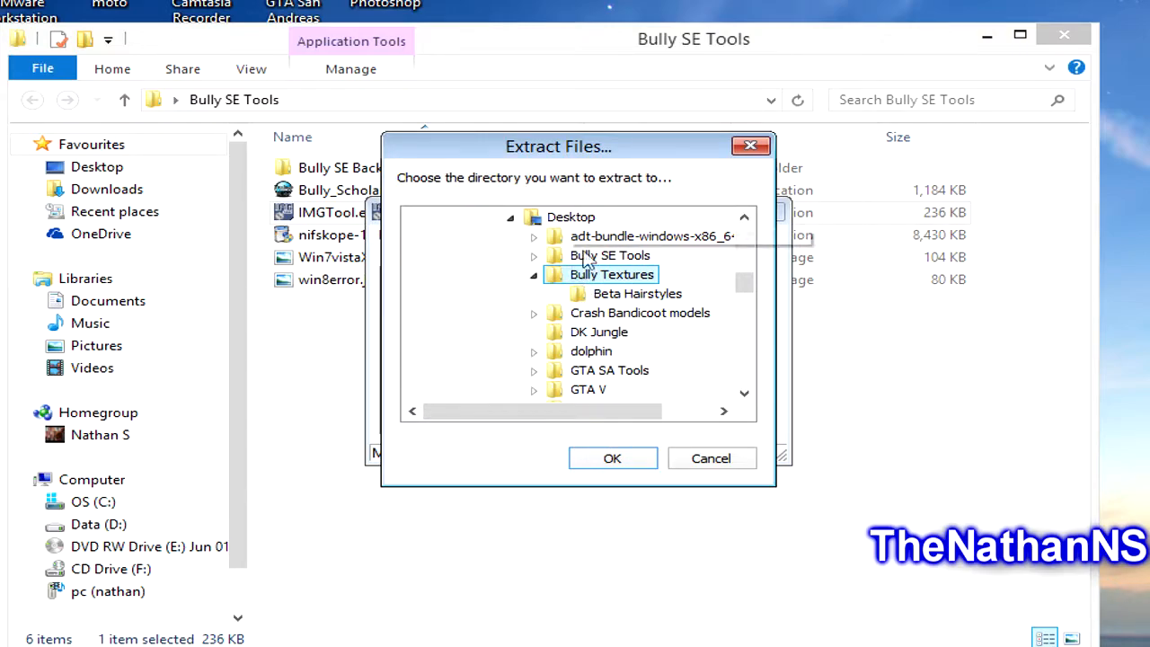
pyautogui.click(639, 464)
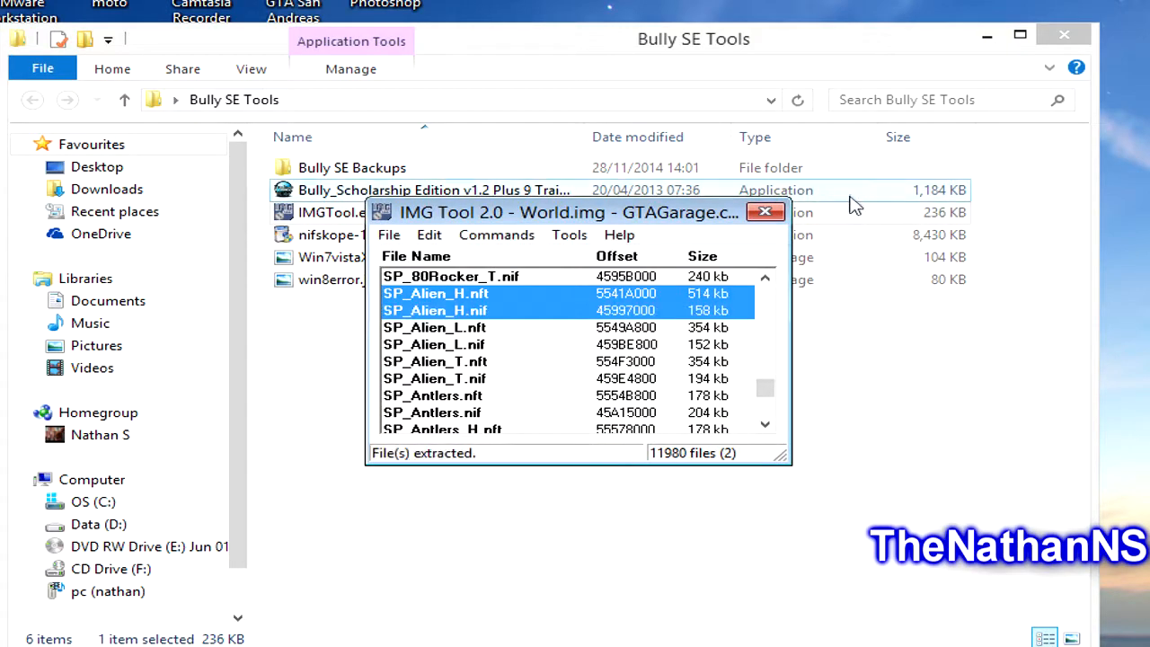
# - Move IMG Tool out of the way, minimize the Bully SE Tools window and open the desktop's Bully Textures folder
pyautogui.moveTo(672, 217); pyautogui.dragTo(1149, 587)
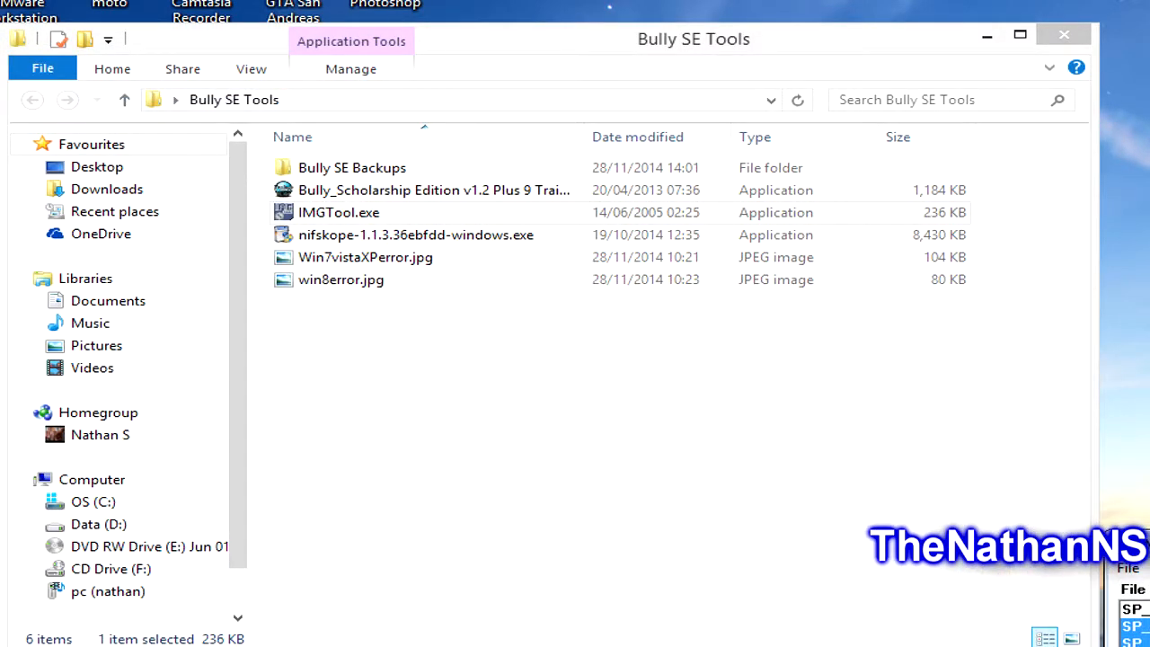
pyautogui.click(985, 40)
pyautogui.doubleClick(310, 193)
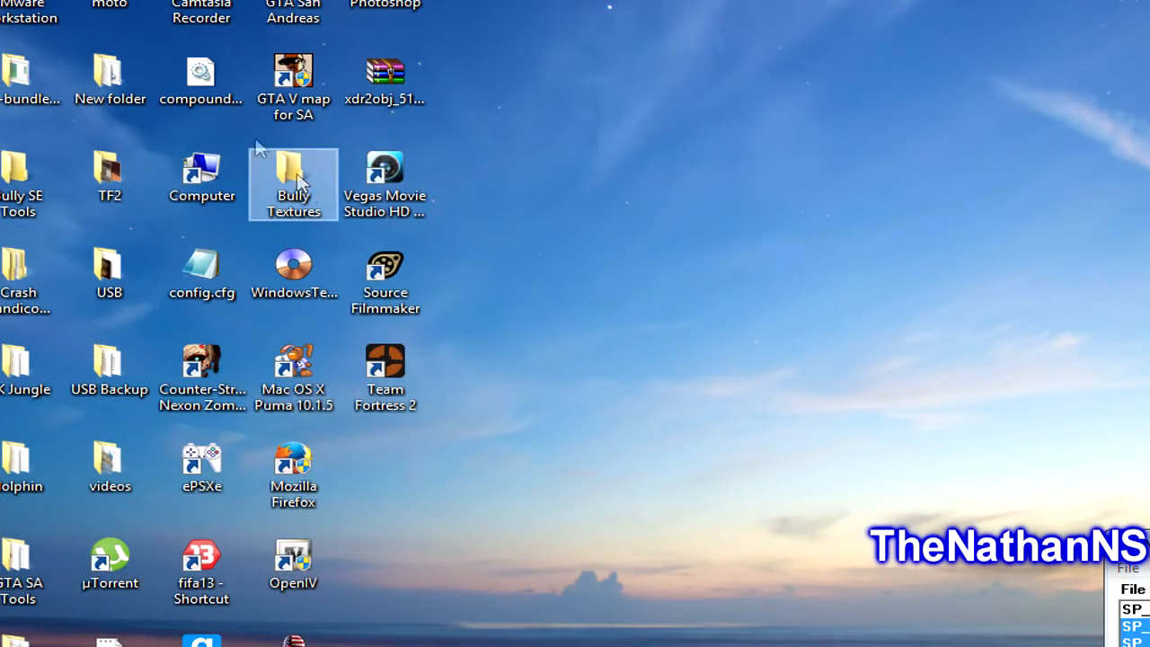
pyautogui.moveTo(342, 76); pyautogui.dragTo(328, 30)
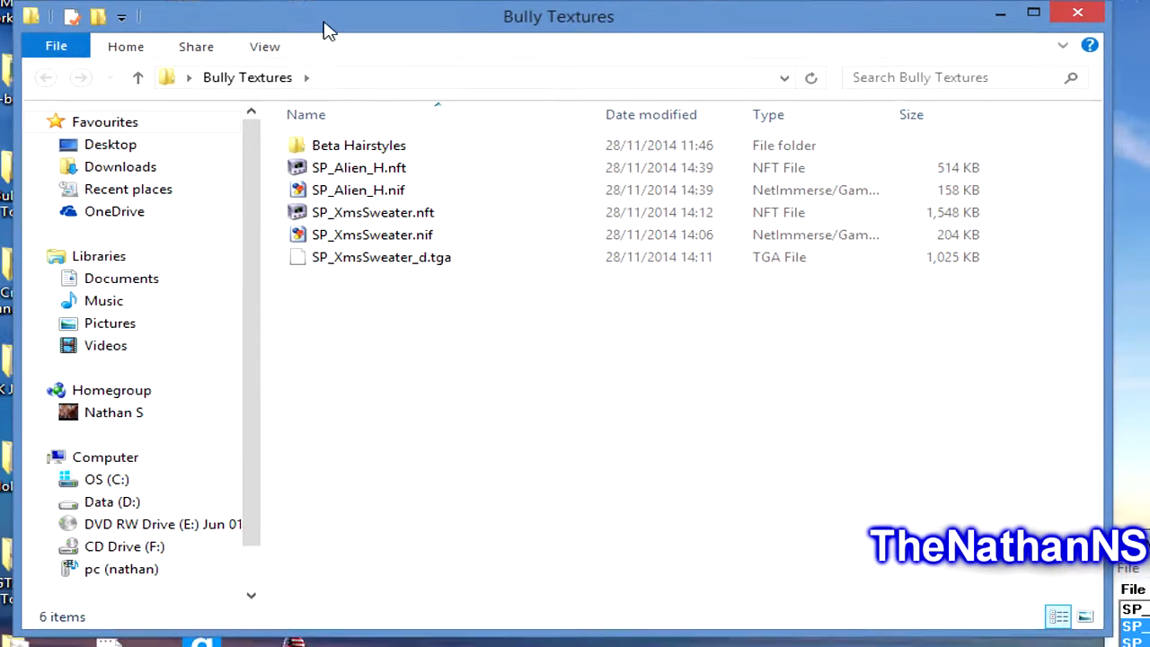
# - Examine the extracted SP_Alien_H.nft and SP_Alien_H.nif files and the SP_XmsSweater_d.tga texture in the Bully Textures folder
pyautogui.click(375, 174)
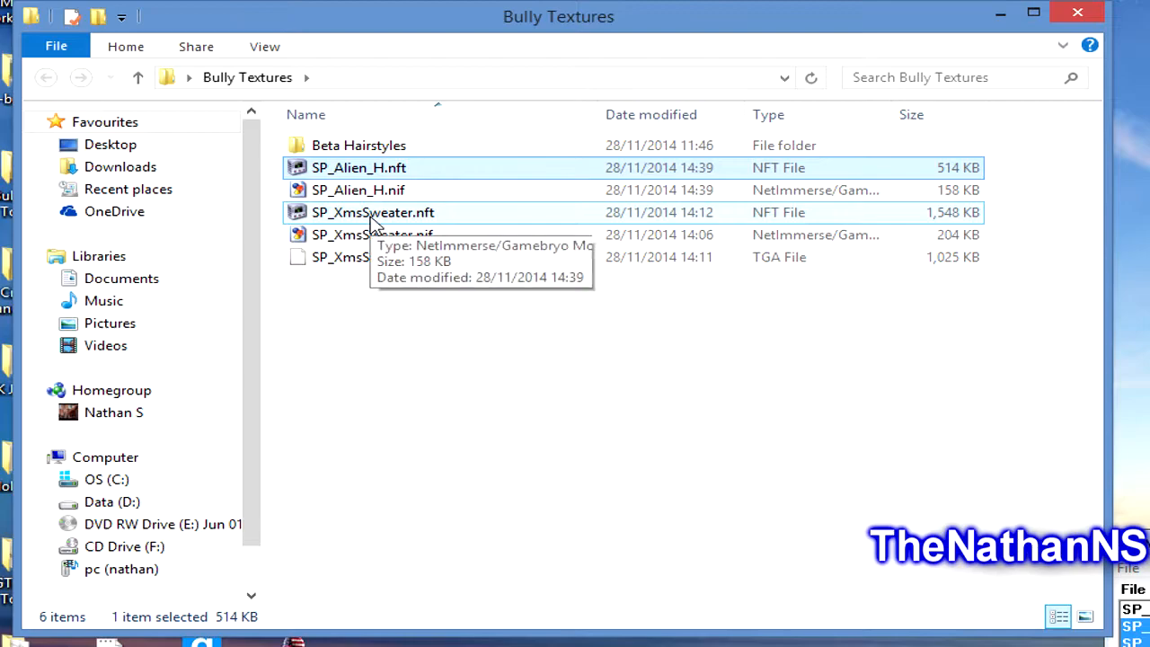
pyautogui.click(388, 192)
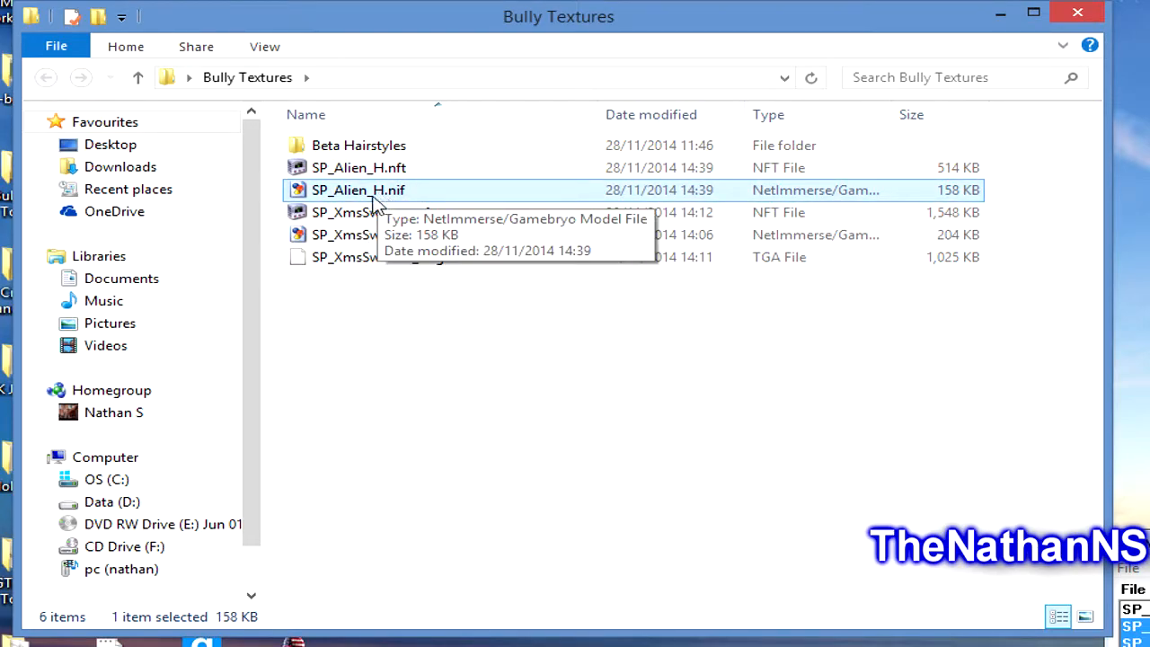
pyautogui.click(374, 167)
pyautogui.click(374, 261)
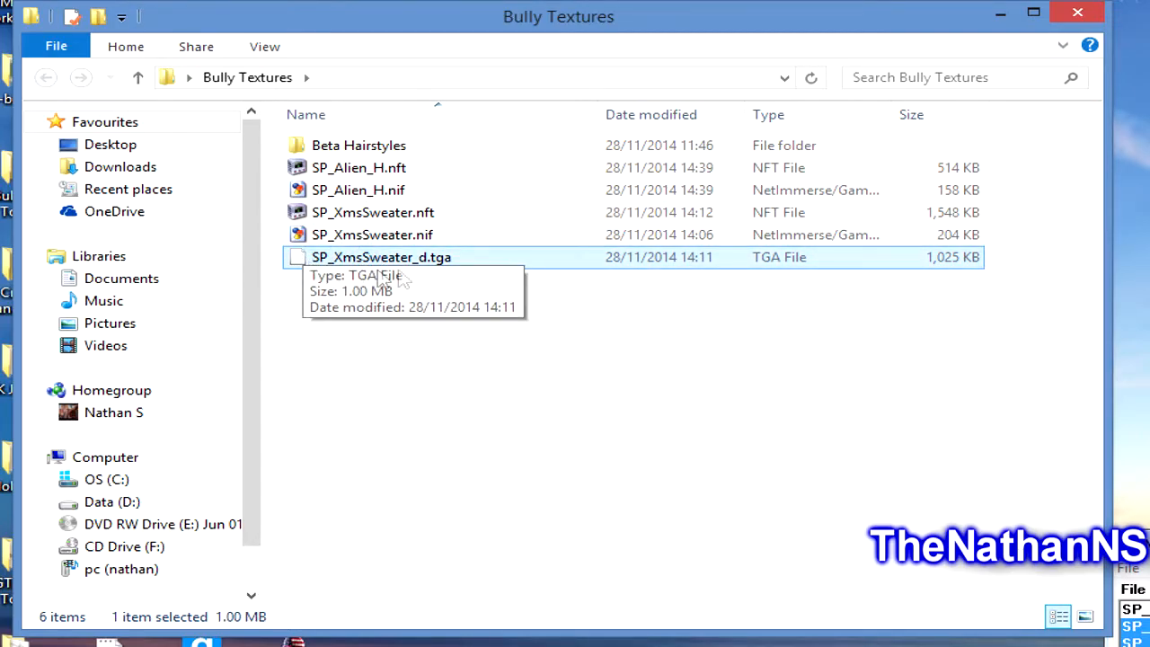
pyautogui.moveTo(379, 25); pyautogui.dragTo(580, 60)
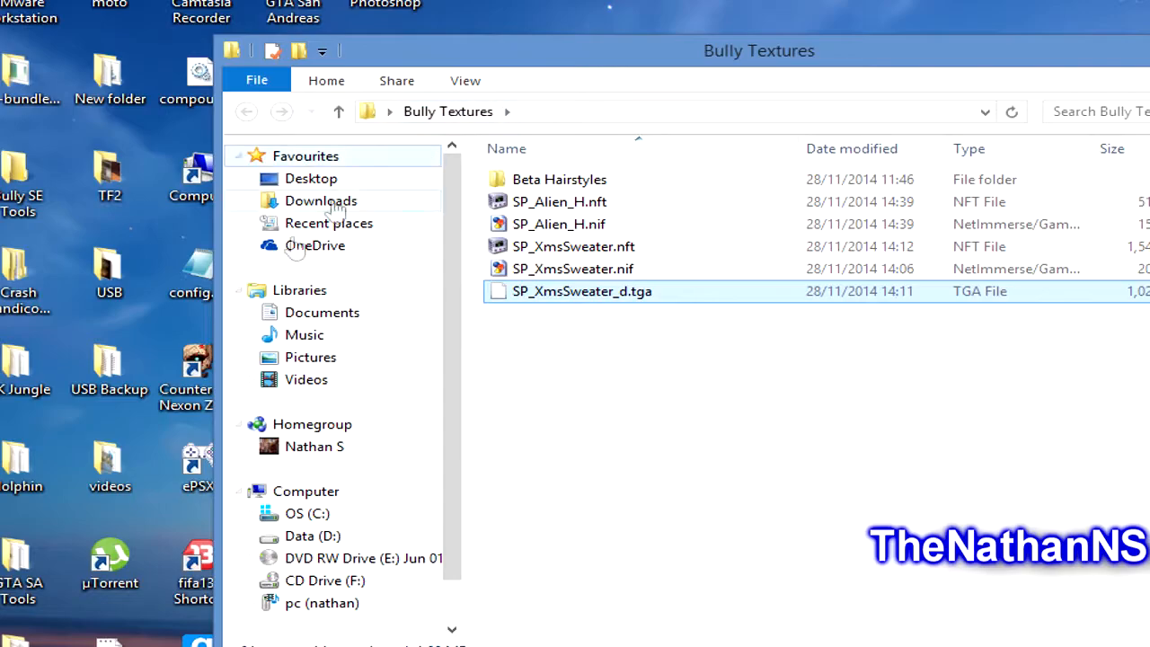
# - Open the Bully SE Tools folder and view the Win7vistaXPerror.jpg and win8error.jpg images
pyautogui.click(32, 189)
pyautogui.doubleClick(32, 188)
pyautogui.moveTo(478, 69); pyautogui.dragTo(567, 34)
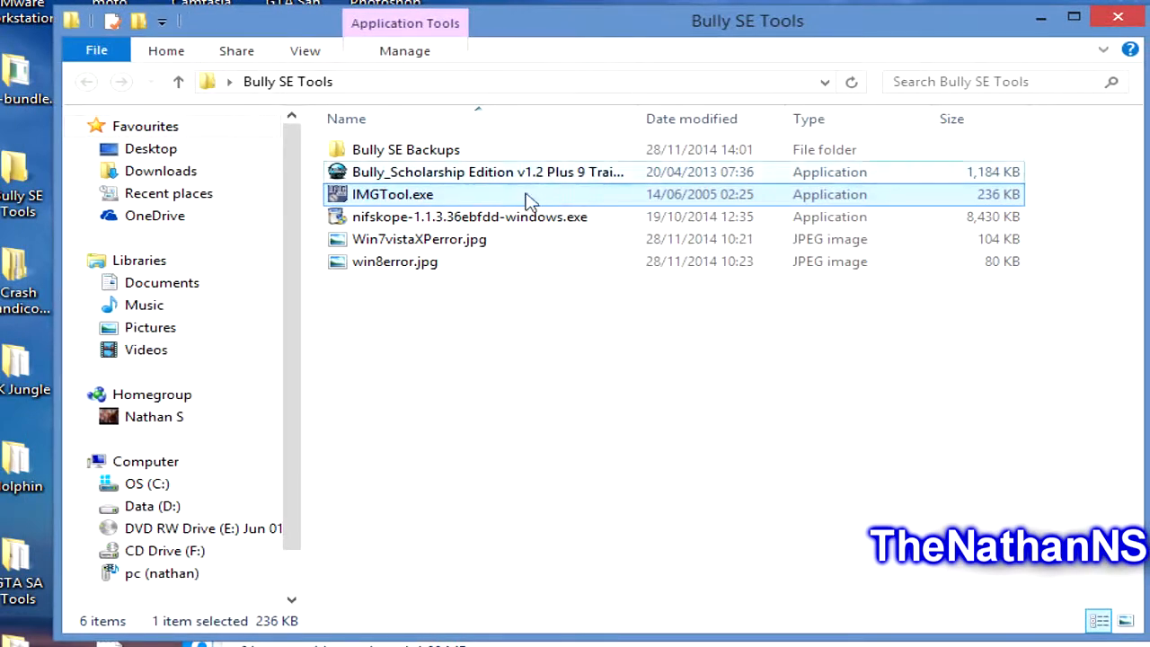
pyautogui.doubleClick(476, 241)
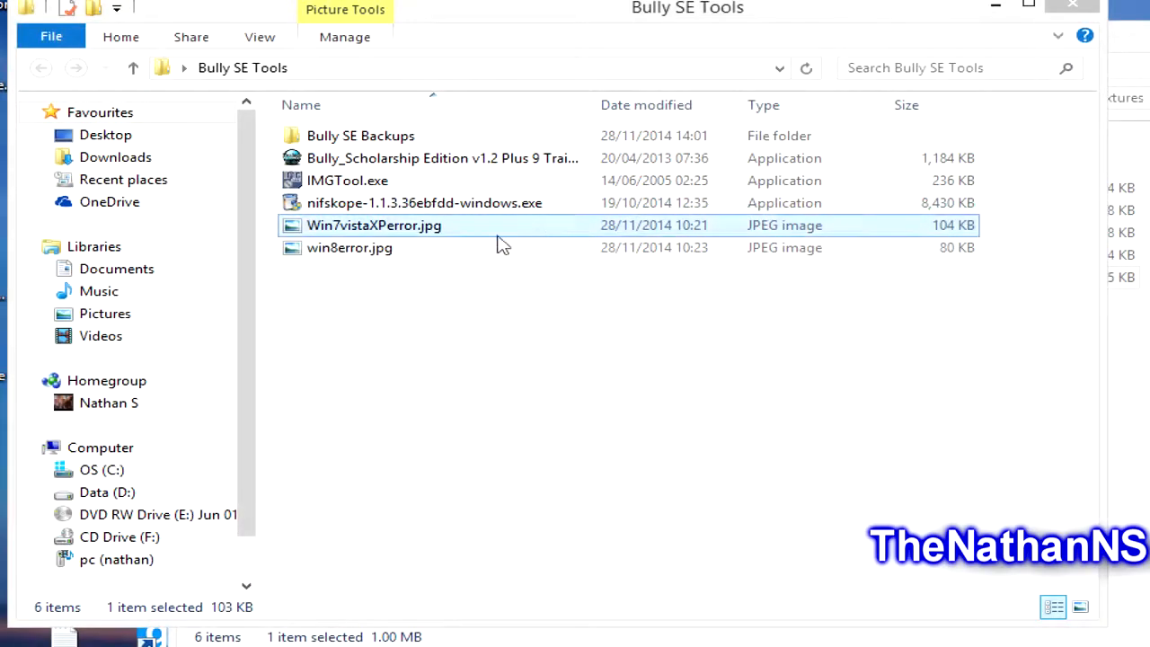
pyautogui.click(431, 251)
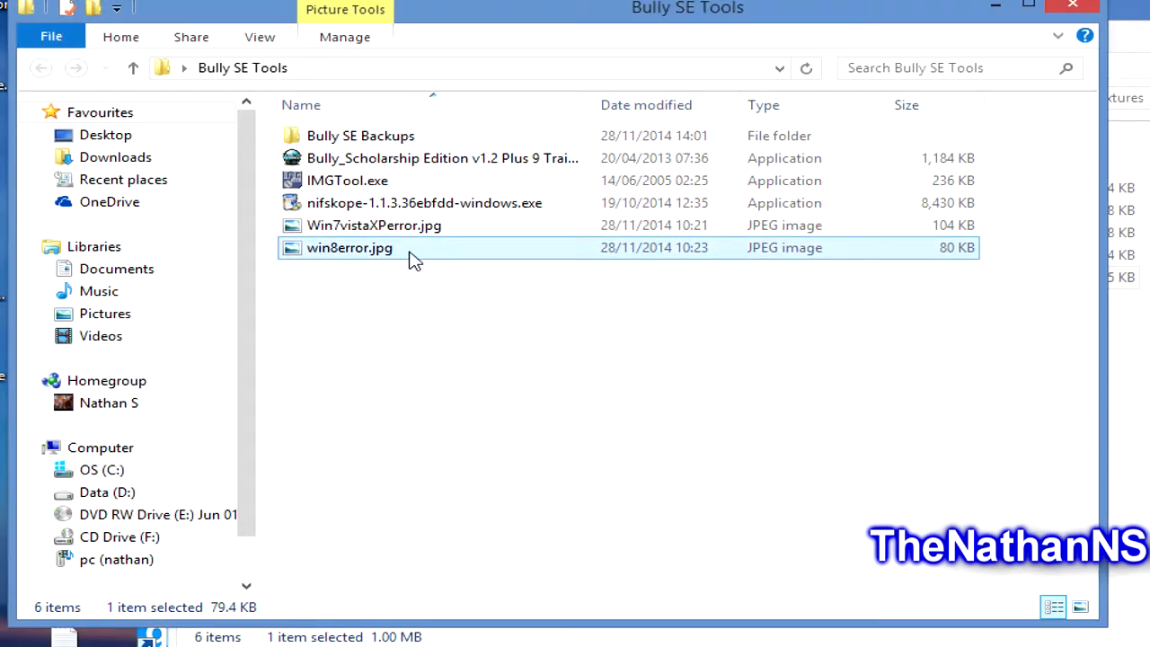
pyautogui.doubleClick(413, 256)
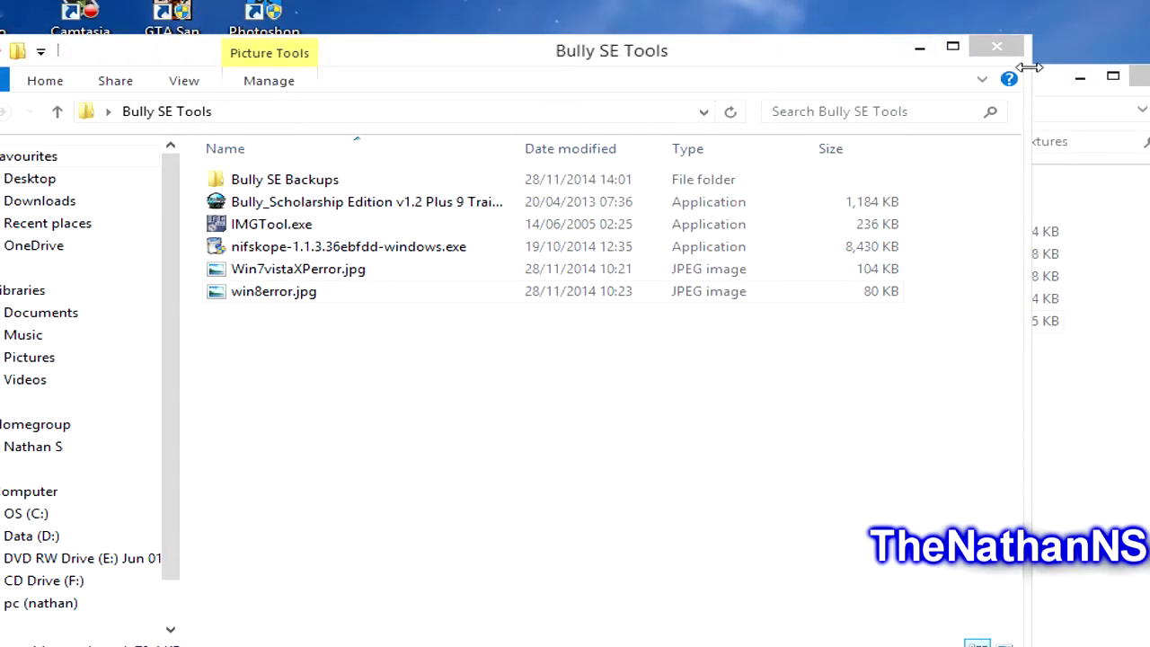
# - Open SP_Alien_H.nft from Bully Textures in NifSkope and examine its _d, _n and _s texture blocks
pyautogui.click(908, 56)
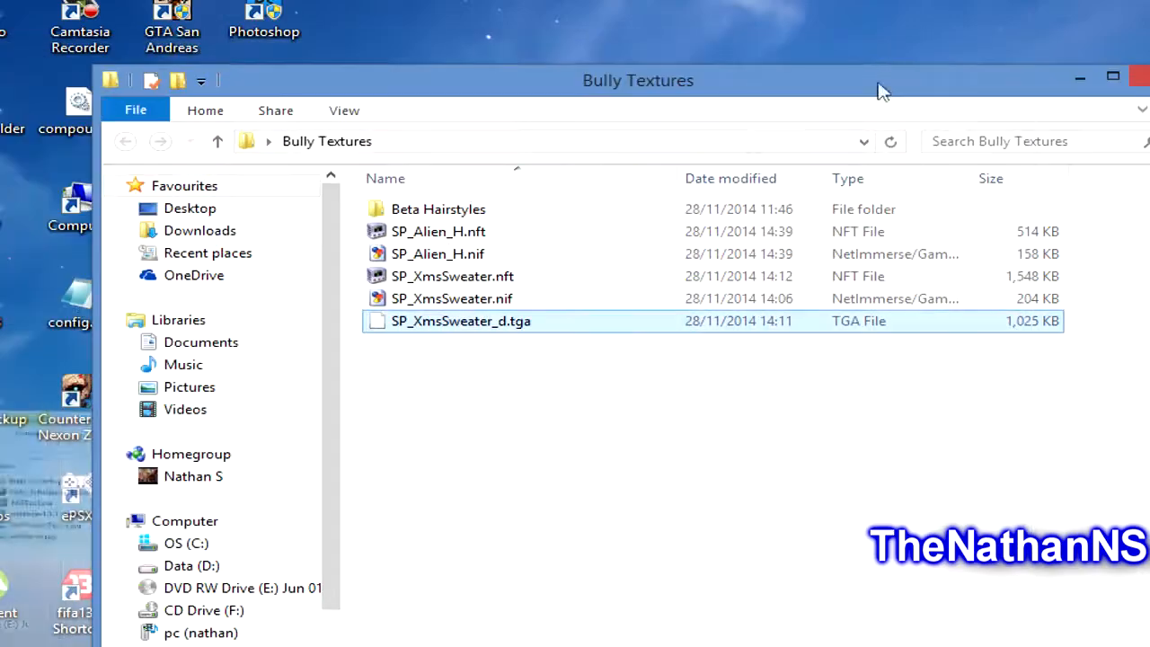
pyautogui.doubleClick(429, 235)
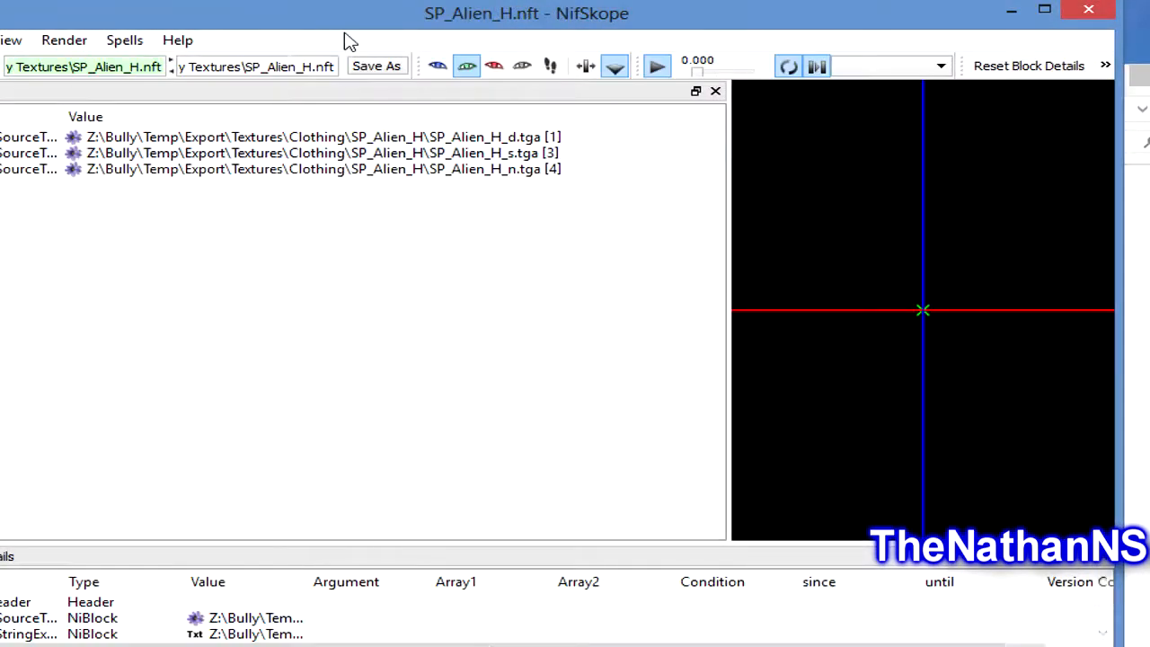
pyautogui.click(329, 142)
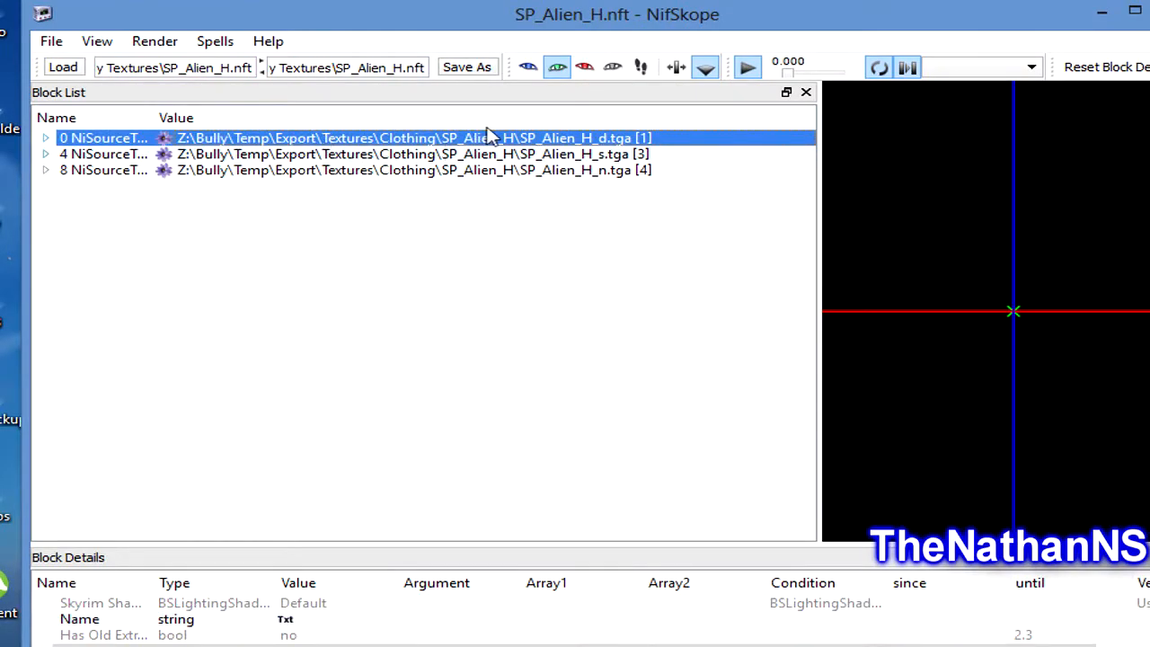
pyautogui.click(607, 172)
pyautogui.click(607, 158)
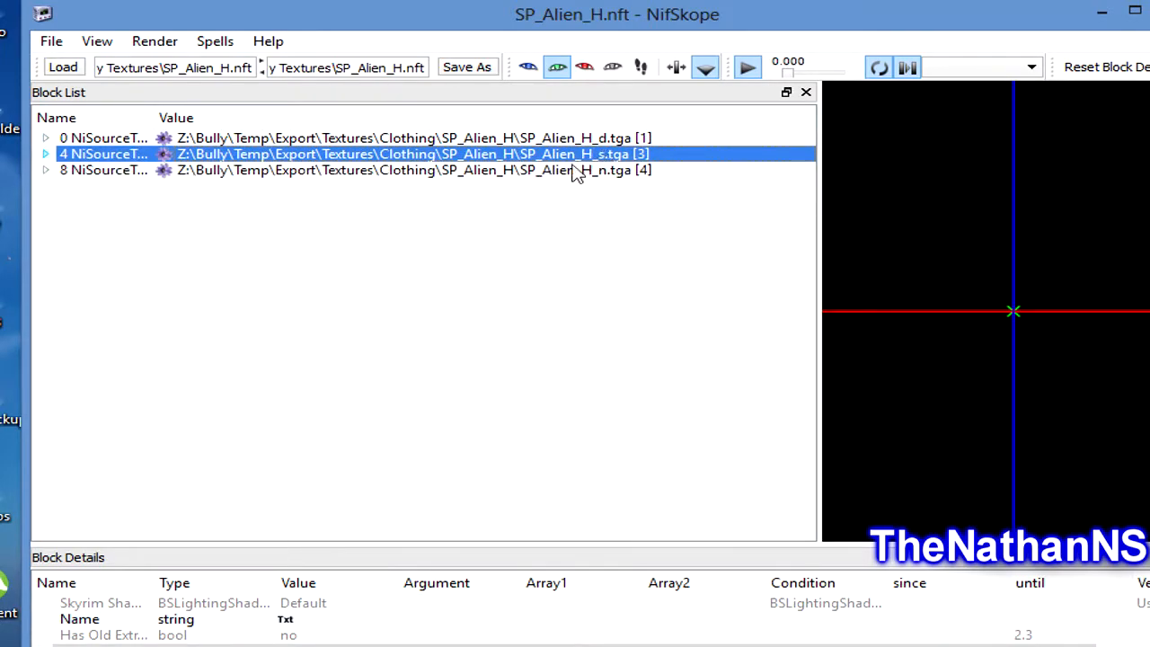
pyautogui.click(588, 139)
pyautogui.rightClick(595, 139)
pyautogui.moveTo(629, 132)
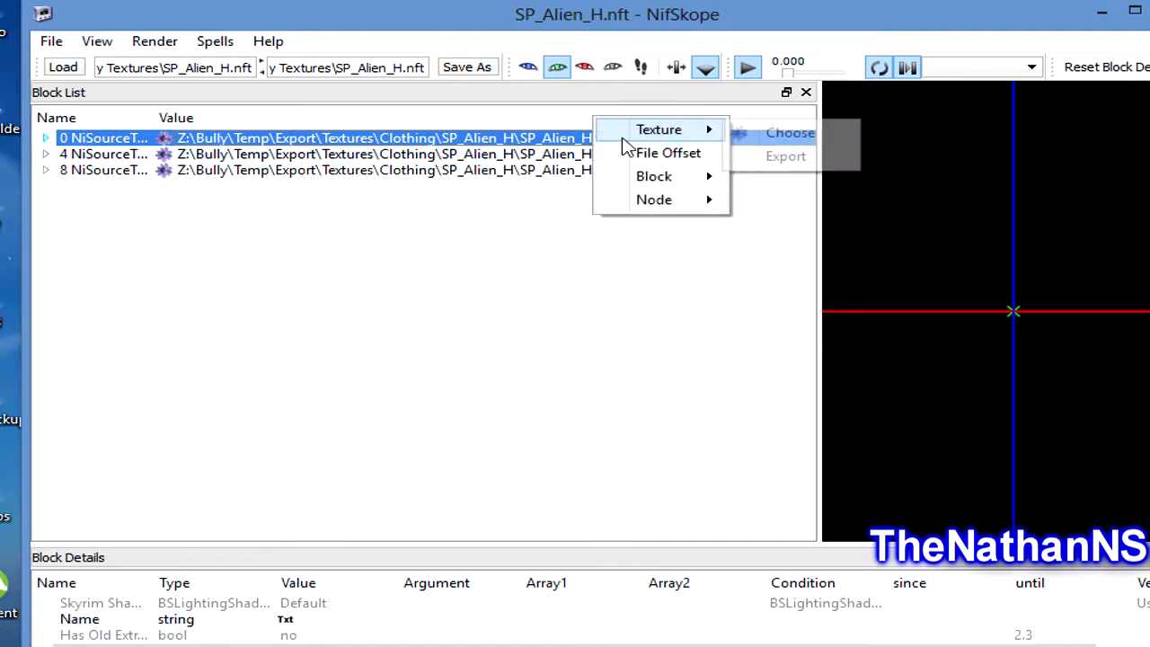
pyautogui.click(778, 158)
pyautogui.moveTo(212, 439); pyautogui.dragTo(403, 440)
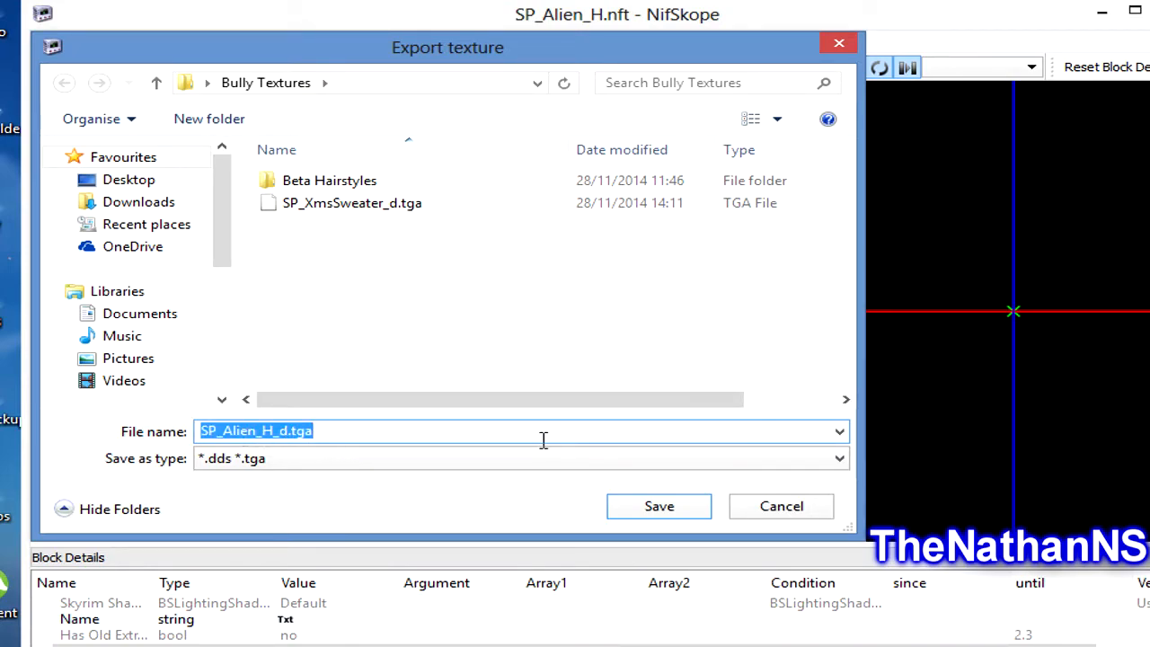
pyautogui.write('h')
pyautogui.click(750, 504)
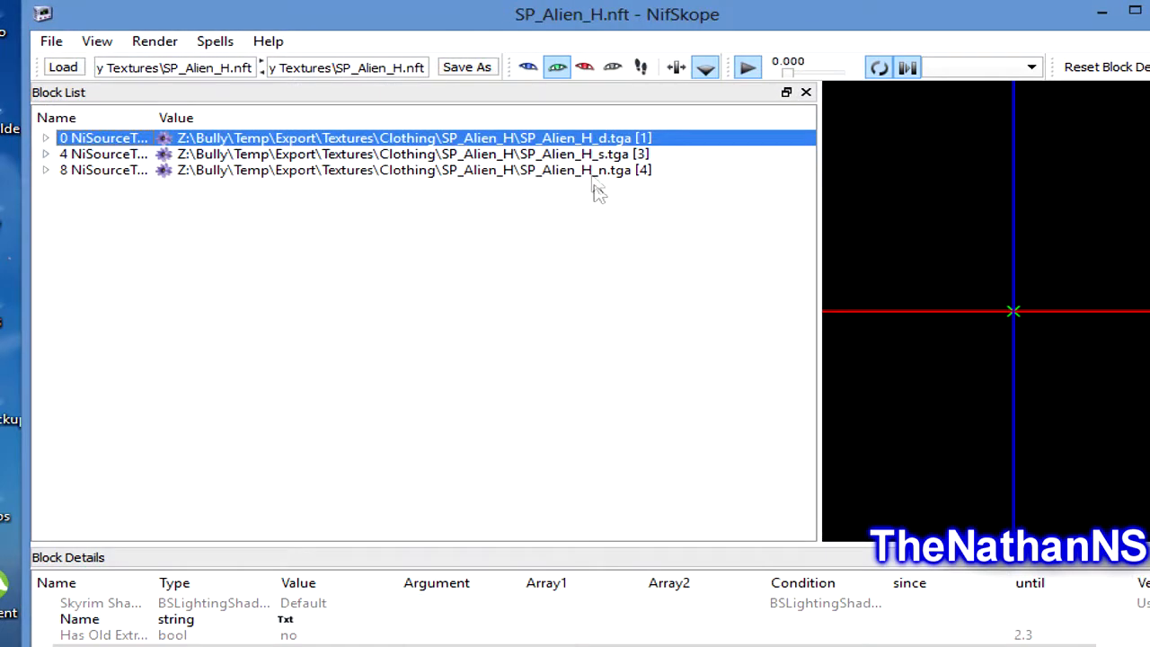
# - Export the SP_Alien_H_d.tga texture block into the Bully Textures folder under its existing name
pyautogui.rightClick(584, 146)
pyautogui.moveTo(647, 126)
pyautogui.click(775, 153)
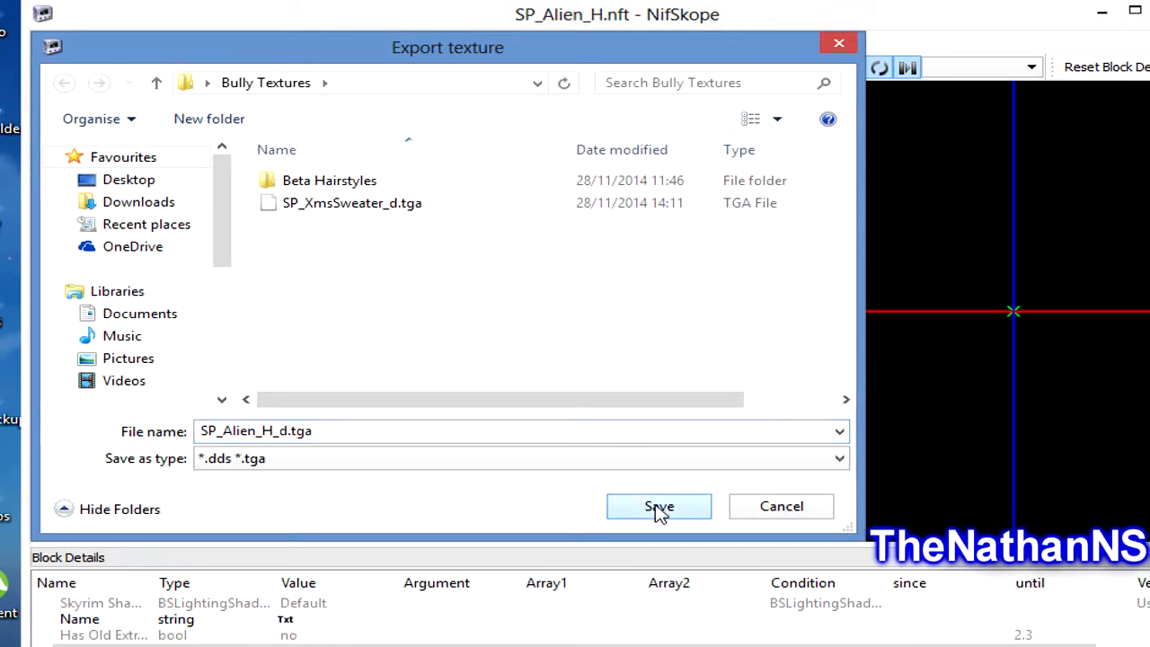
pyautogui.click(566, 460)
pyautogui.click(568, 479)
pyautogui.click(677, 508)
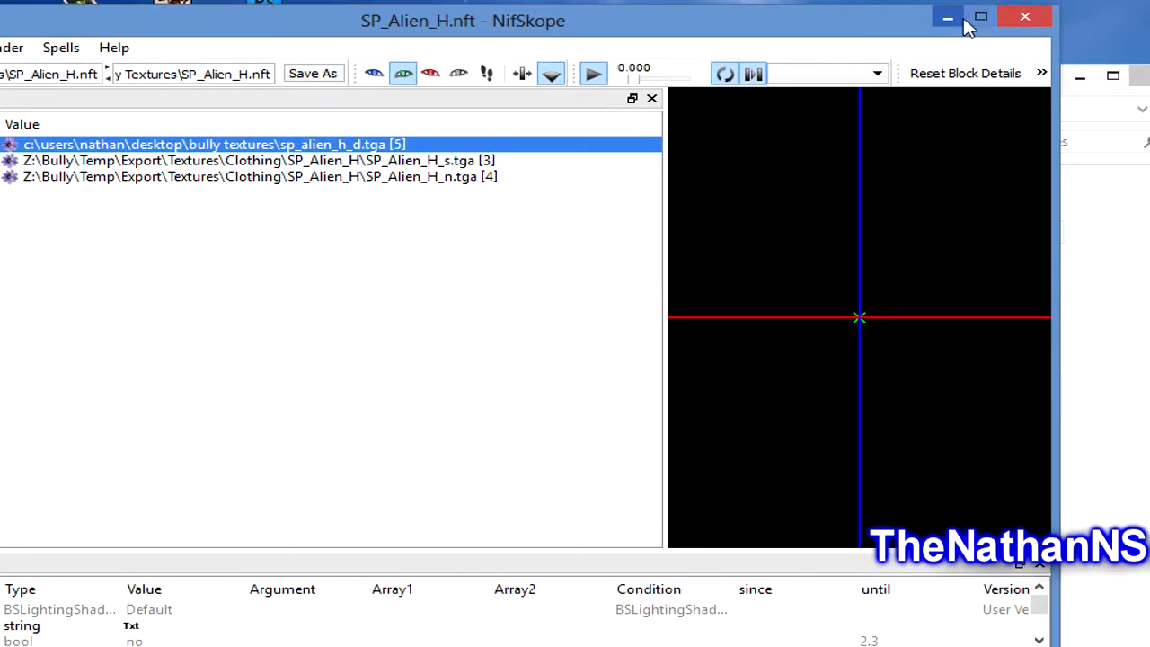
# - Minimize NifSkope, switch to Photoshop and close the already open SP_Alien_H_d.tga document
pyautogui.click(1101, 11)
pyautogui.moveTo(880, 82); pyautogui.dragTo(808, 19)
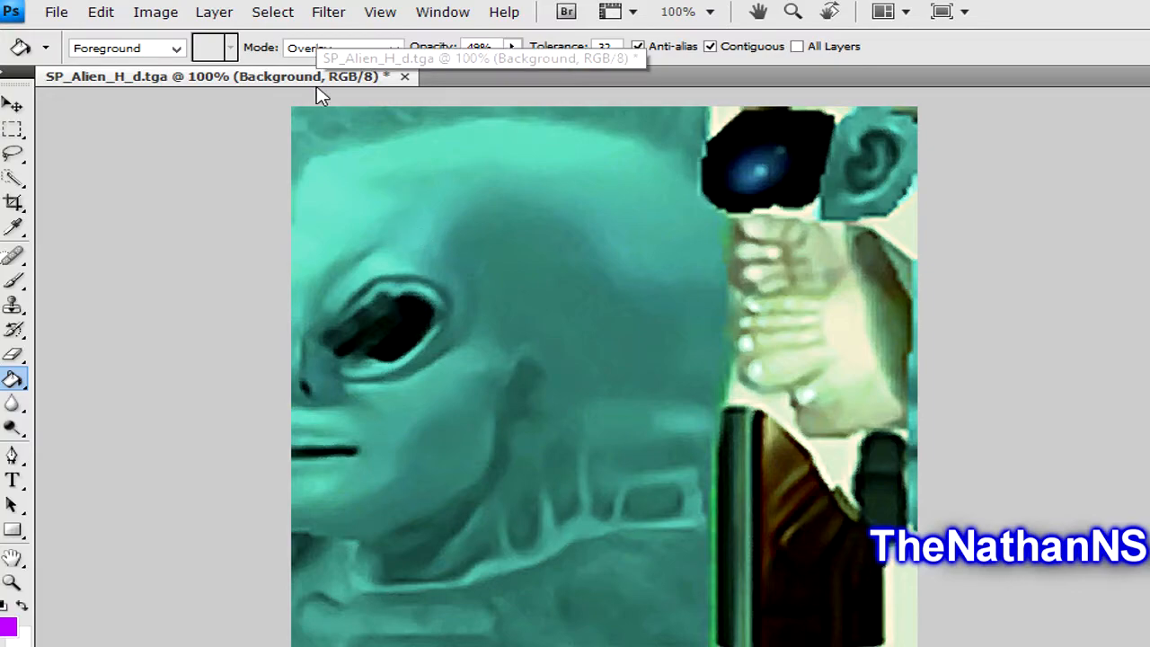
pyautogui.click(404, 76)
pyautogui.click(519, 239)
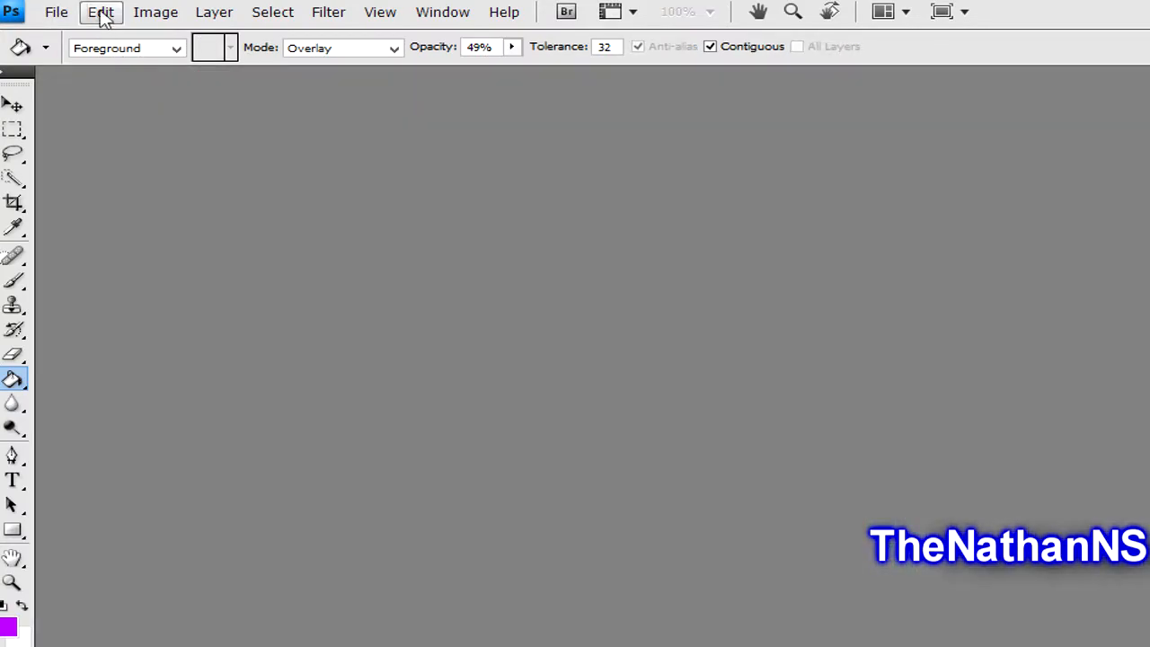
# - Open the exported SP_Alien_H_d.tga texture in Photoshop for editing
pyautogui.click(56, 11)
pyautogui.click(90, 58)
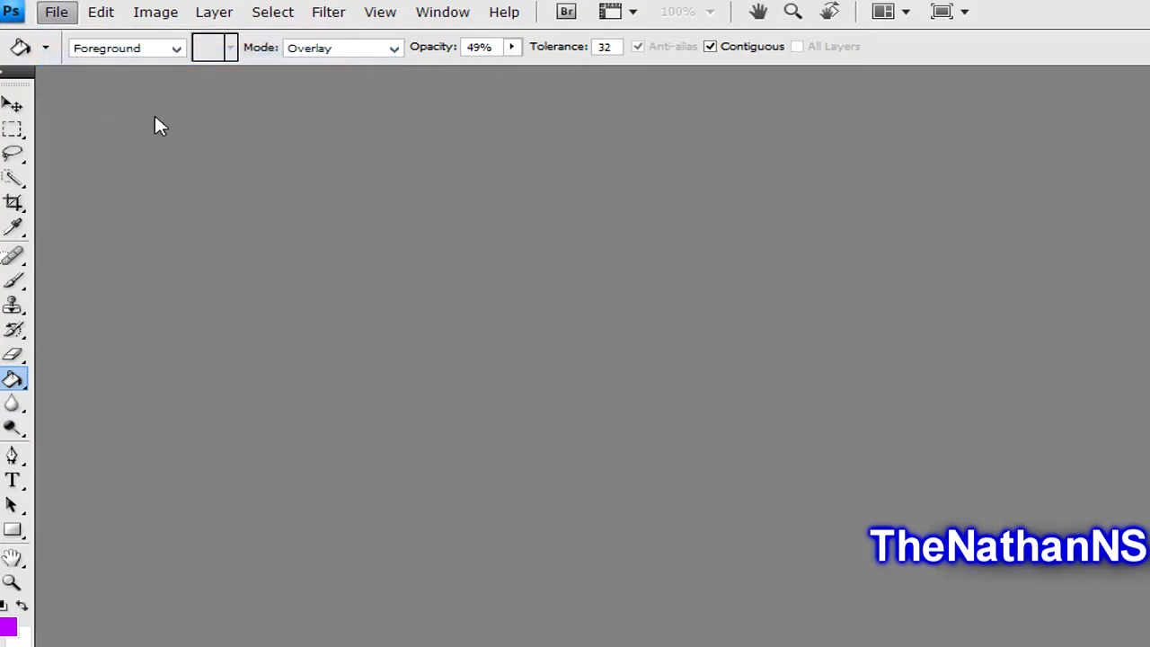
pyautogui.click(232, 136)
pyautogui.doubleClick(232, 136)
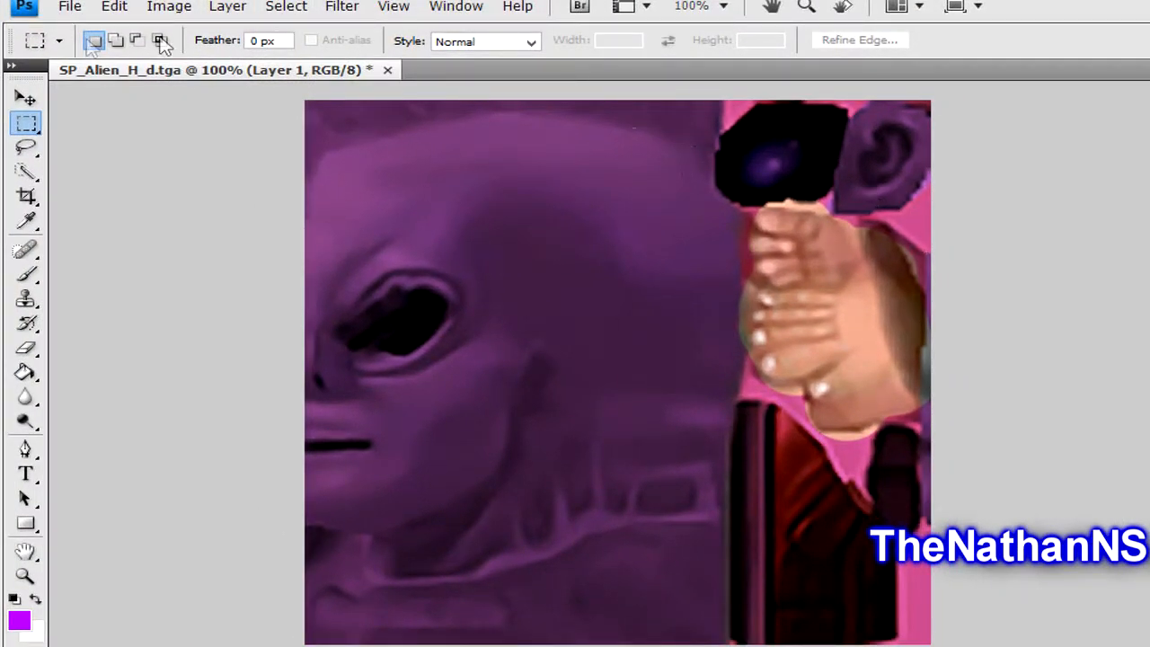
# - Start saving the edited alien texture under a chosen file type, setting the format to Targa with the name SP_Alien_H_d.tga
pyautogui.click(73, 7)
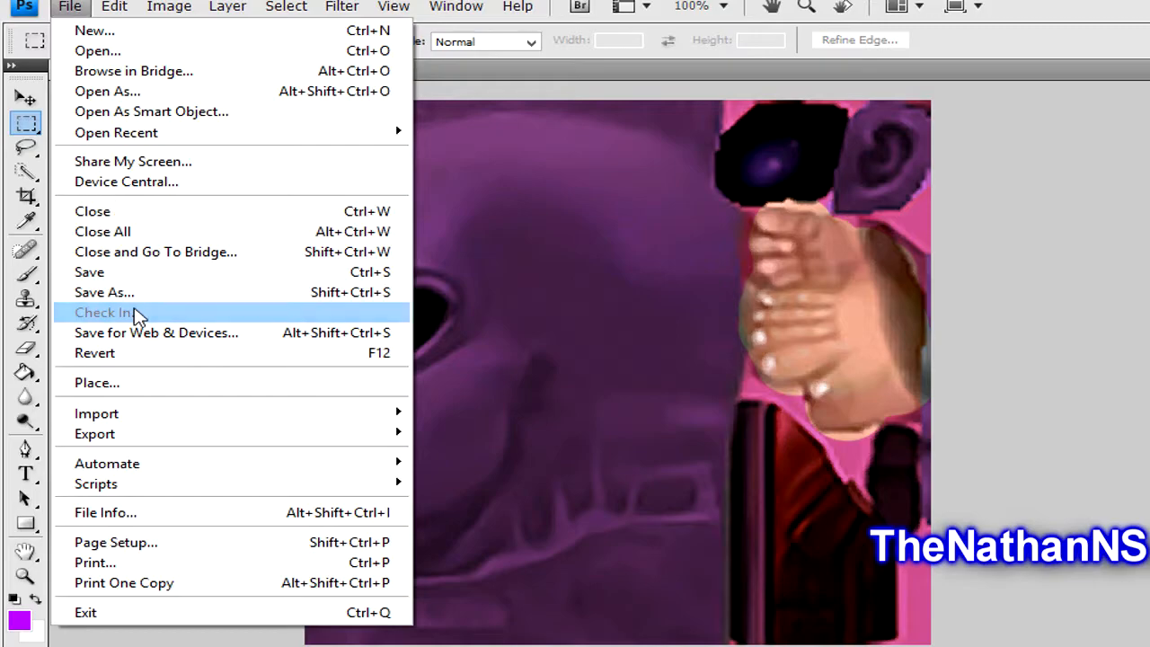
pyautogui.click(130, 294)
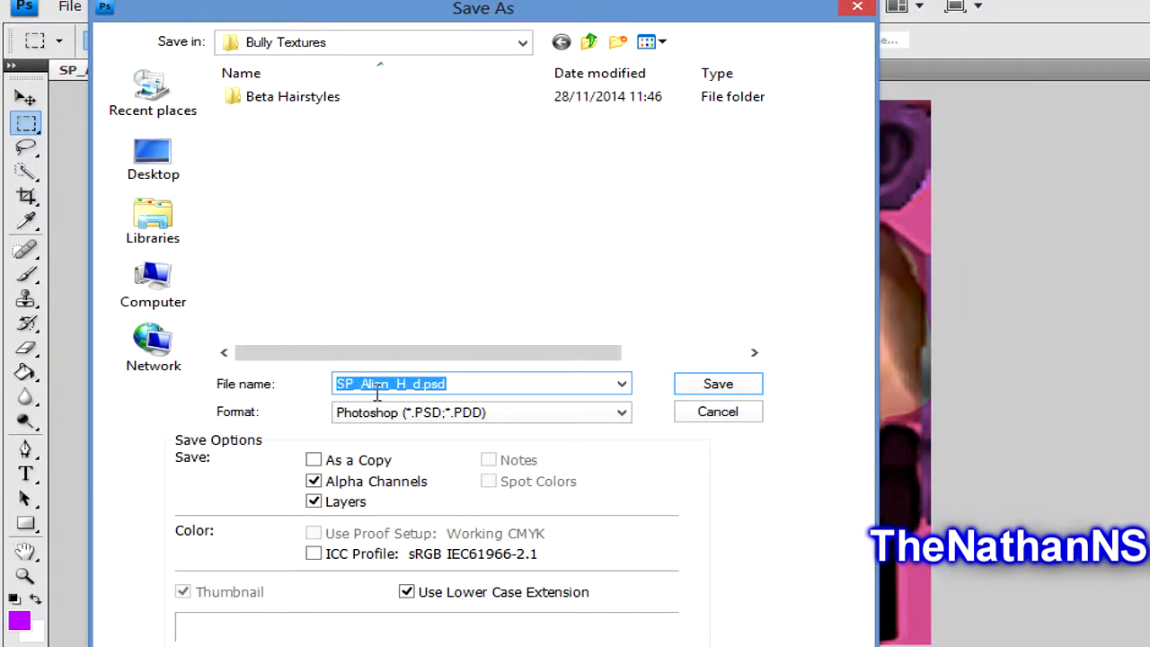
pyautogui.click(393, 415)
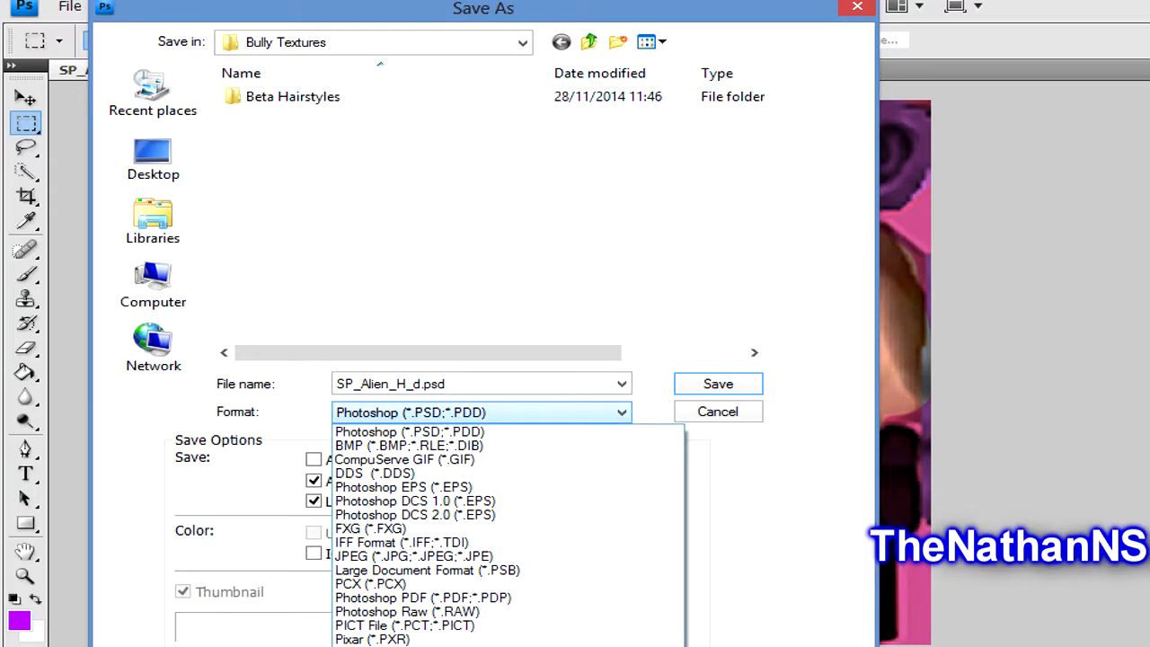
pyautogui.click(5, 639)
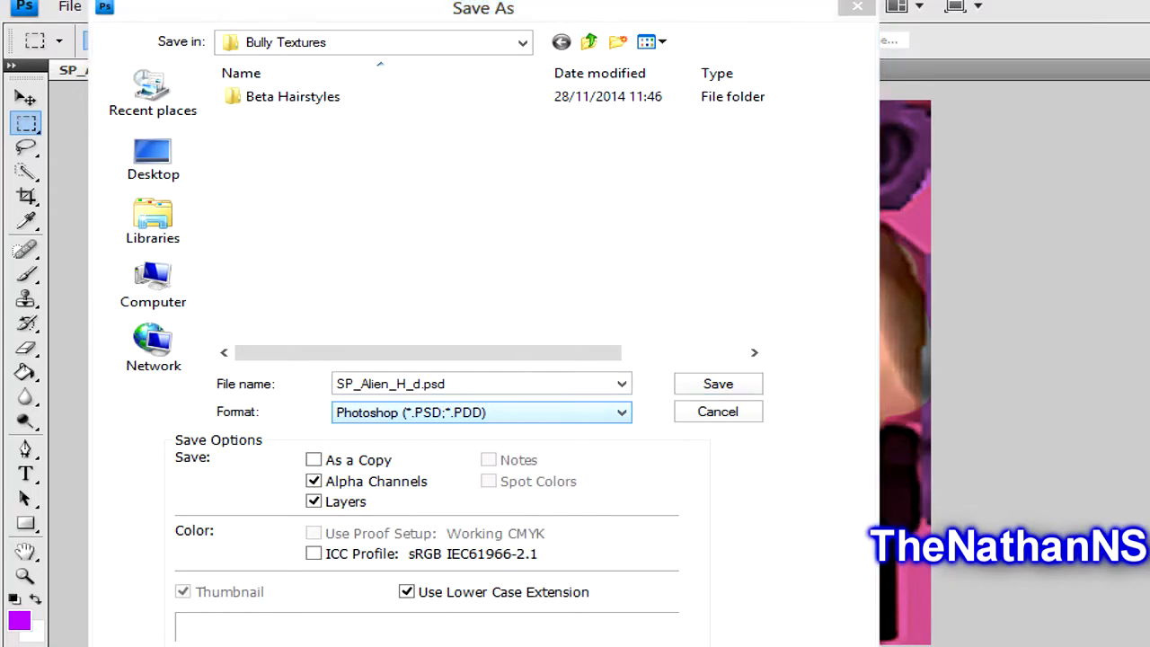
pyautogui.click(380, 343)
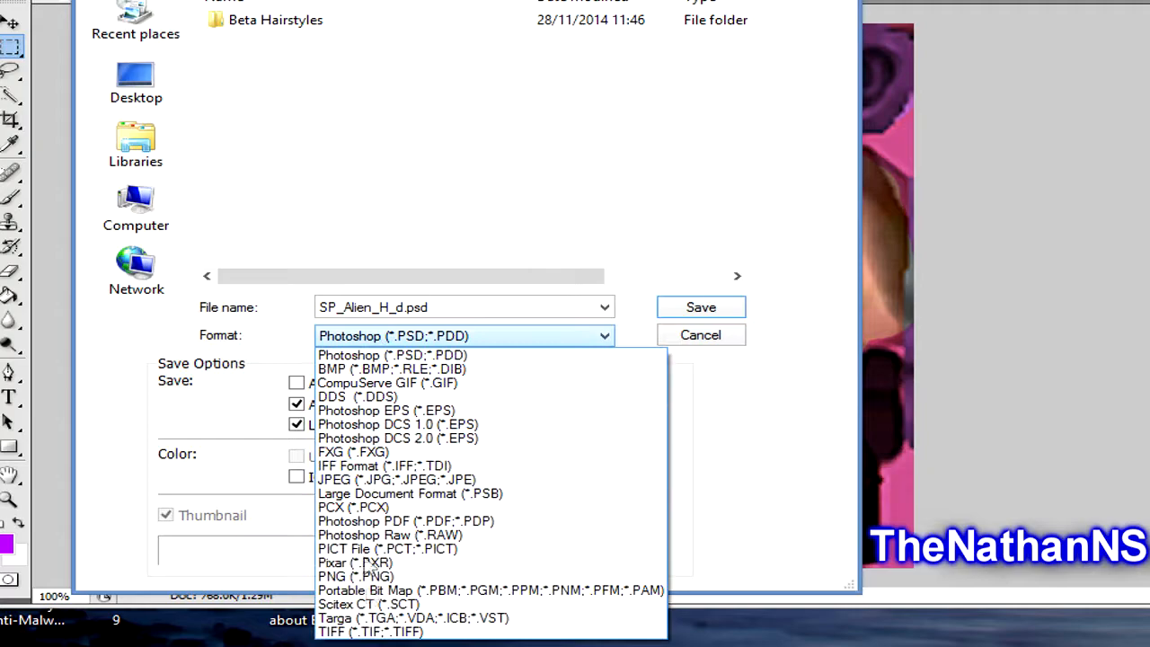
pyautogui.click(375, 622)
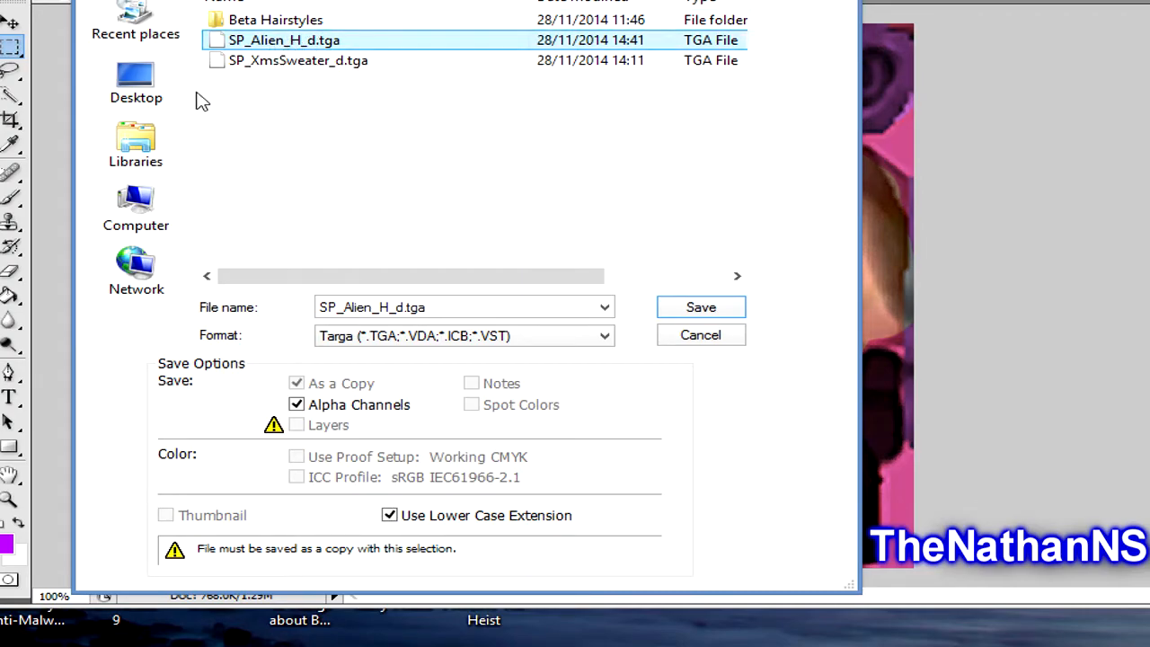
# - Save the texture as SP_Alien_H_d.tga in the desktop's Bully Textures folder, overwriting the existing file, at 32 bits/pixel
pyautogui.click(165, 93)
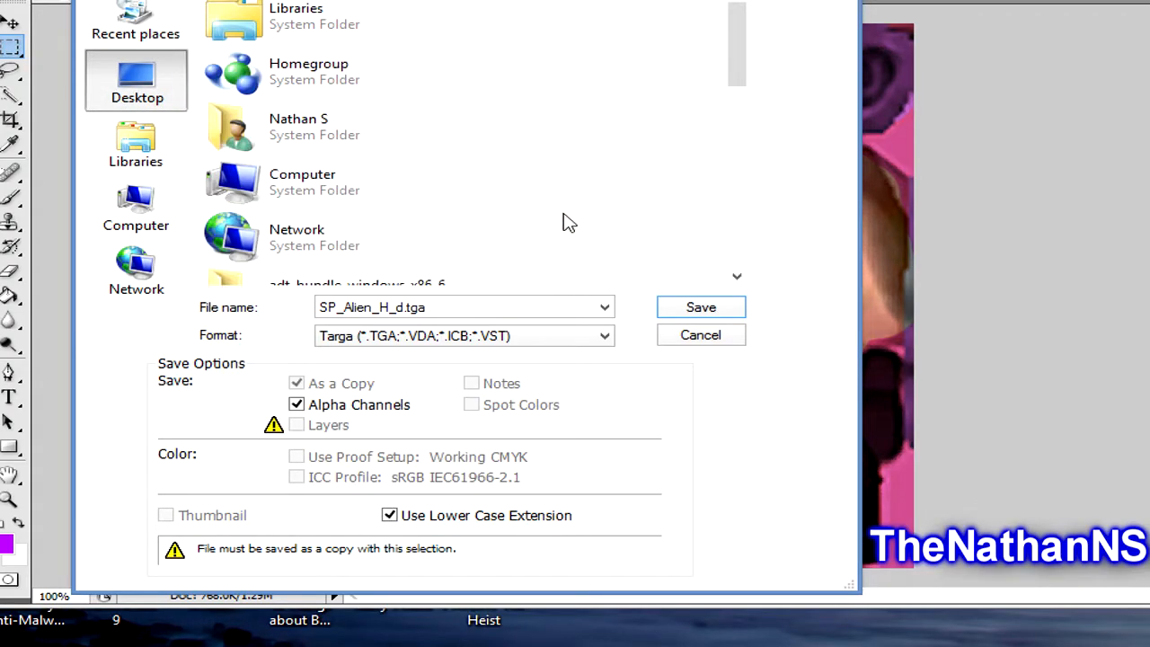
pyautogui.scroll(-3, 566, 223)
pyautogui.scroll(1, 384, 135)
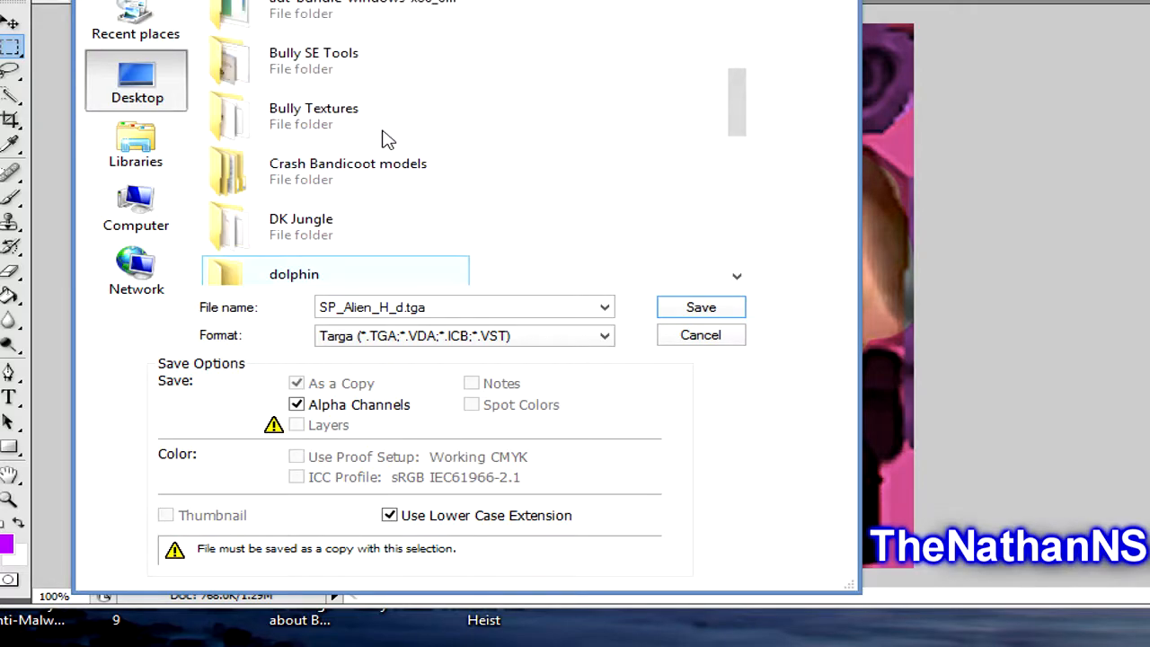
pyautogui.moveTo(386, 0); pyautogui.dragTo(359, 42)
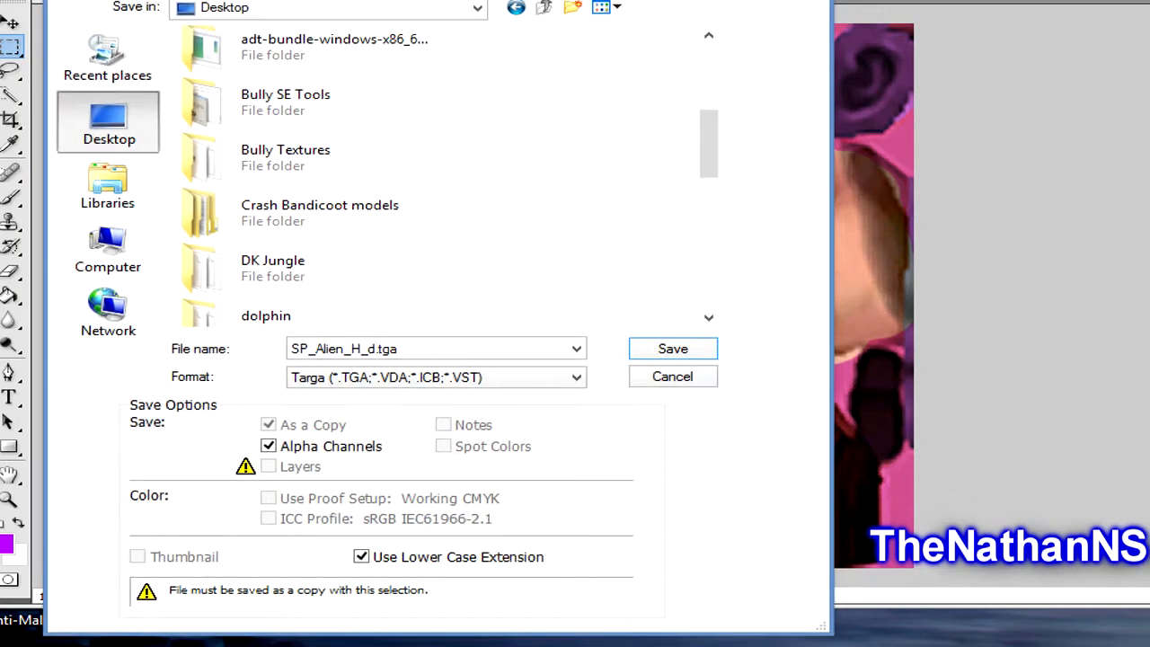
pyautogui.doubleClick(321, 158)
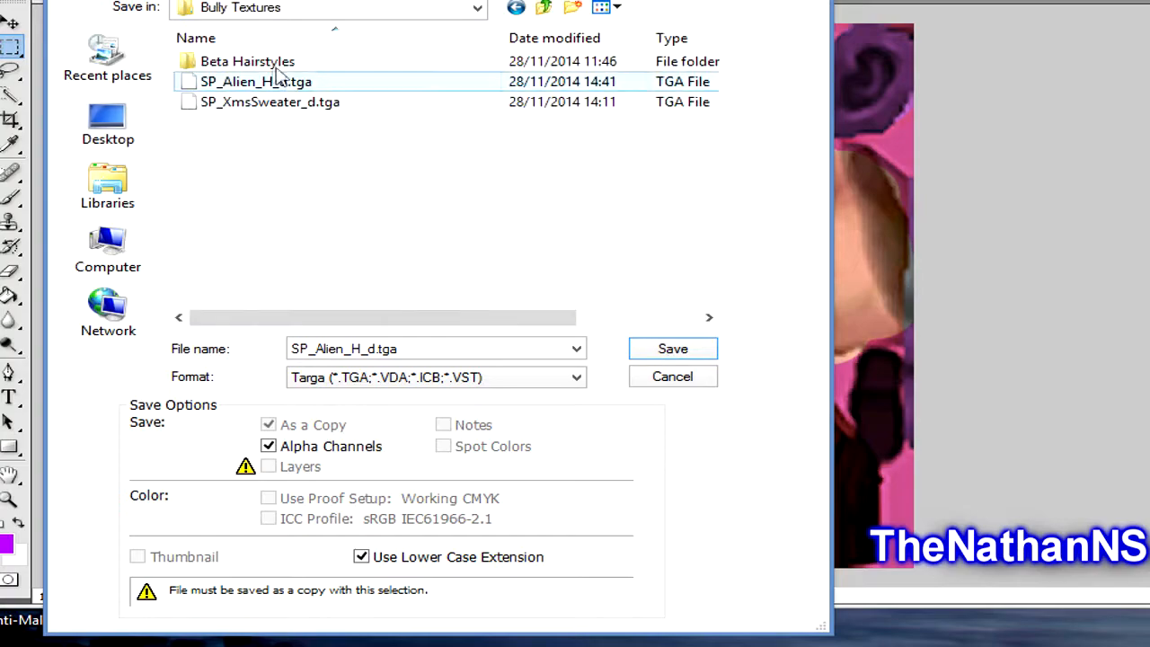
pyautogui.click(256, 82)
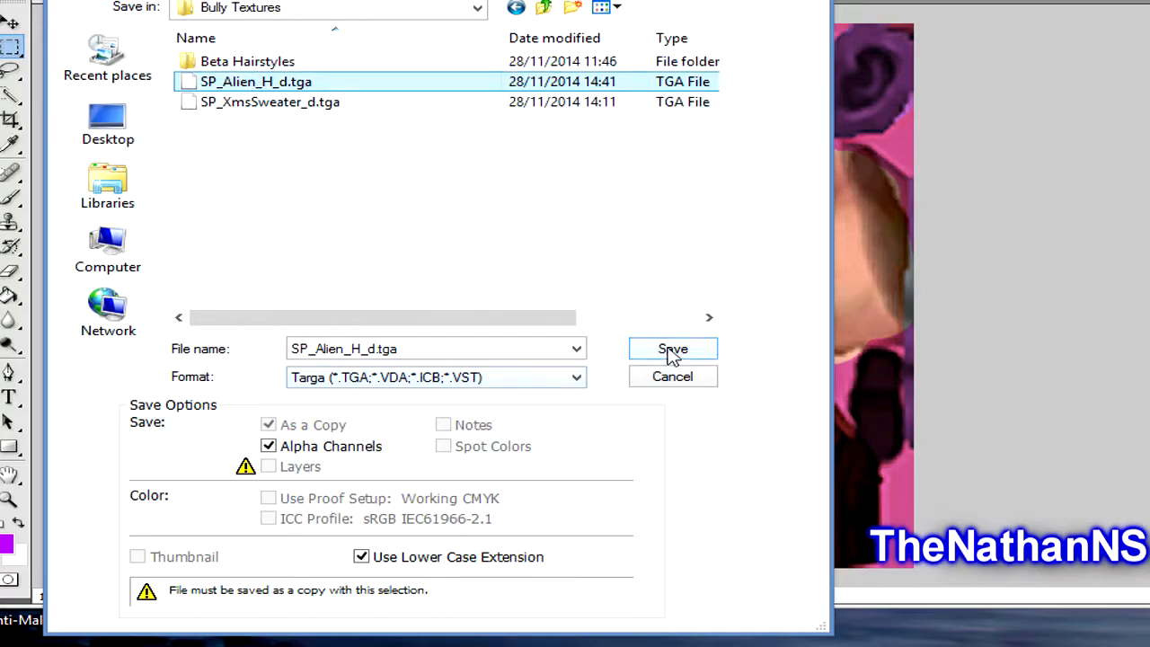
pyautogui.moveTo(329, 0); pyautogui.dragTo(310, 12)
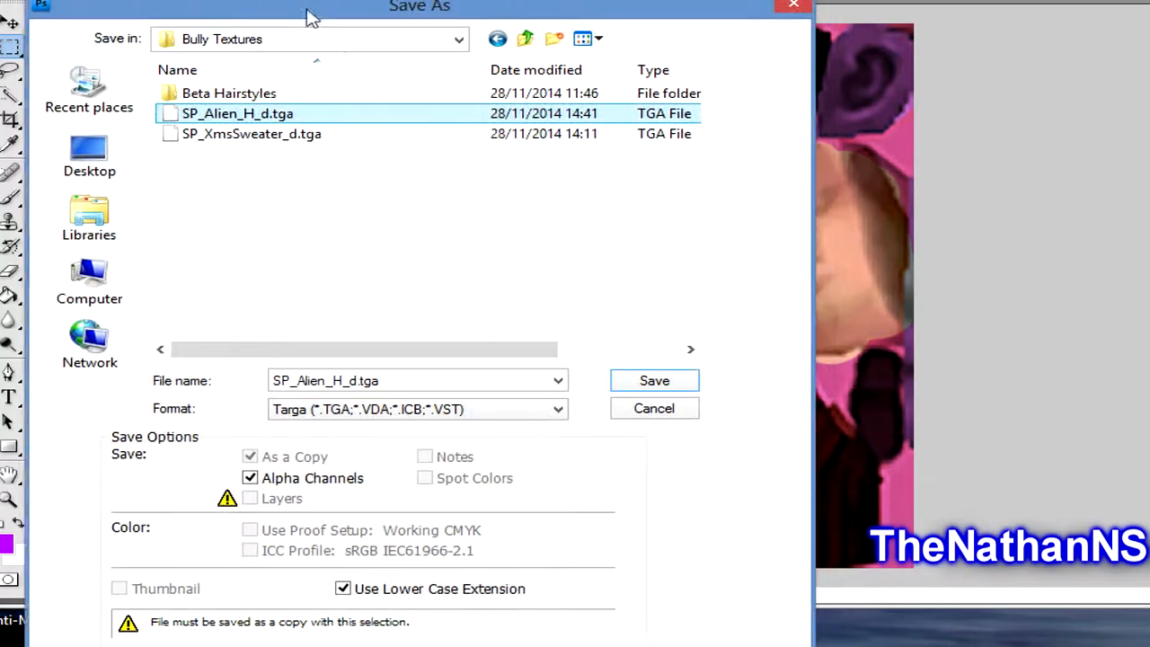
pyautogui.click(685, 381)
pyautogui.moveTo(751, 50); pyautogui.dragTo(575, 104)
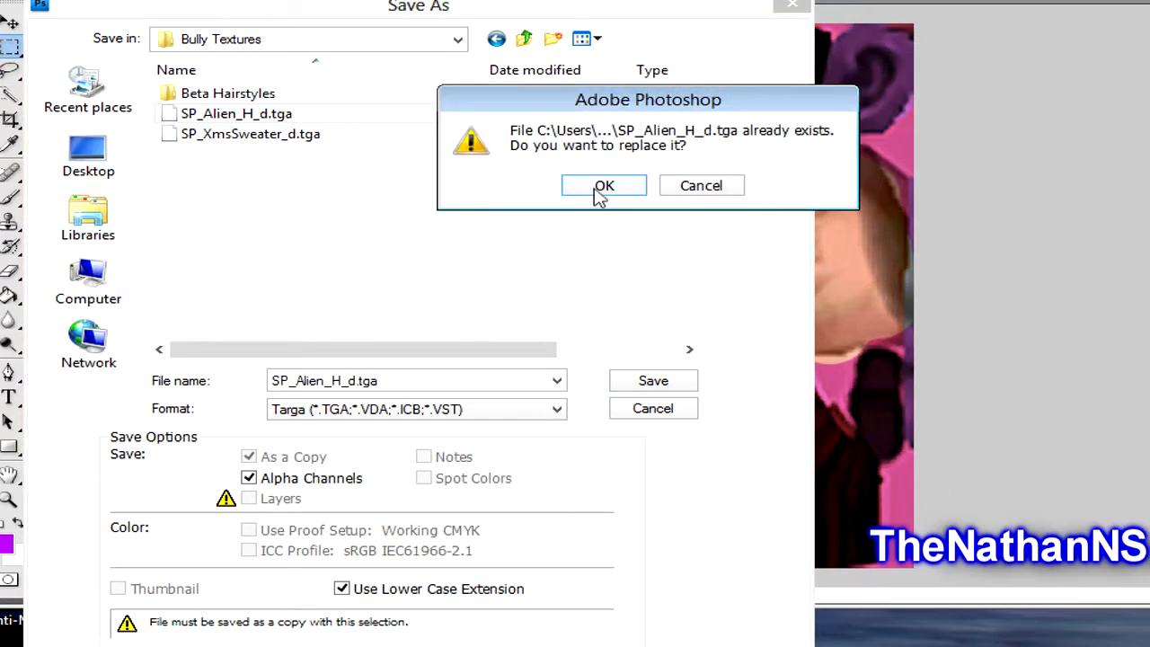
pyautogui.click(599, 185)
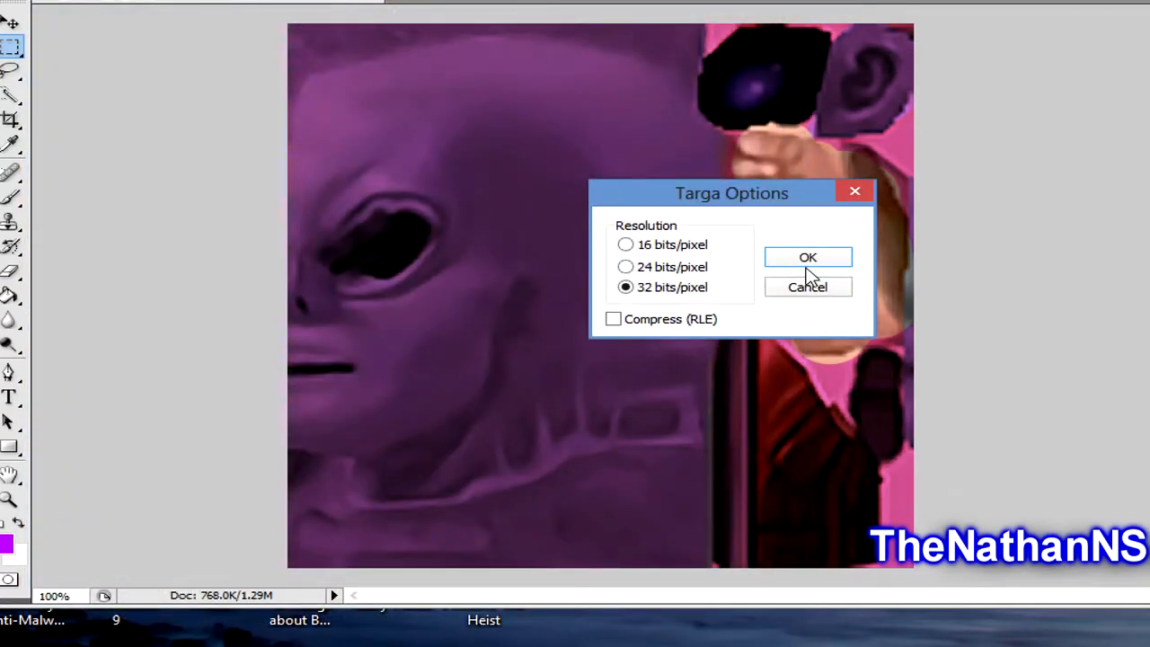
pyautogui.click(804, 266)
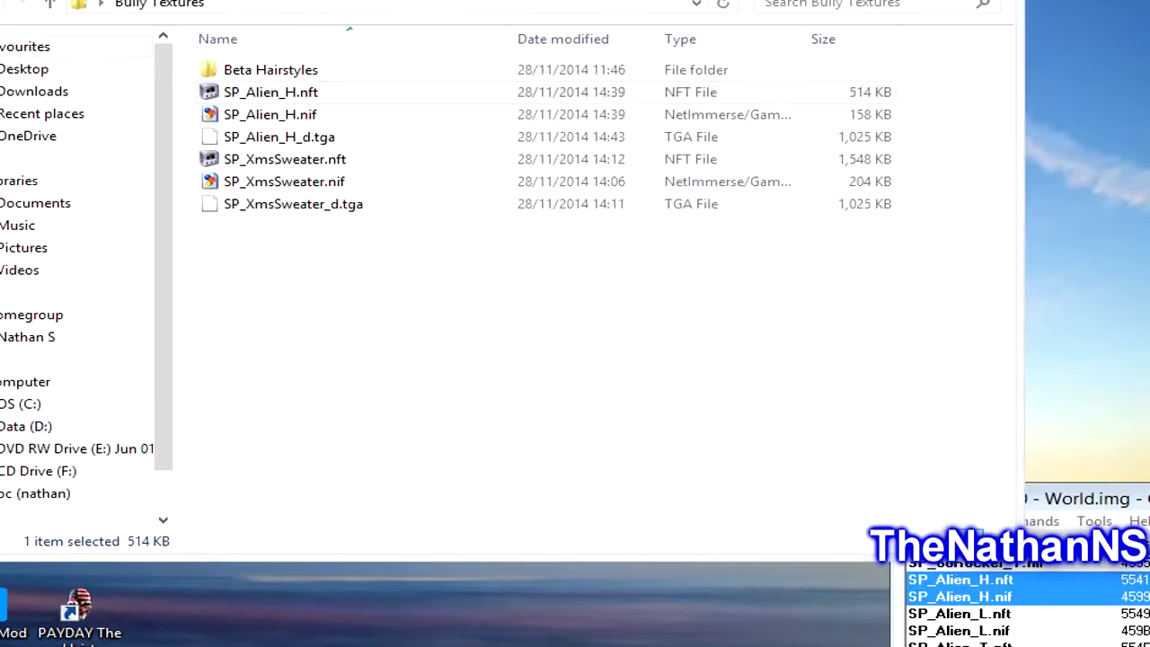
# - Switch to NifSkope and embed the edited sp_alien_h_d.tga texture in the first NiSourceTexture block of SP_Alien_H.nft
pyautogui.moveTo(503, 1); pyautogui.dragTo(495, 53)
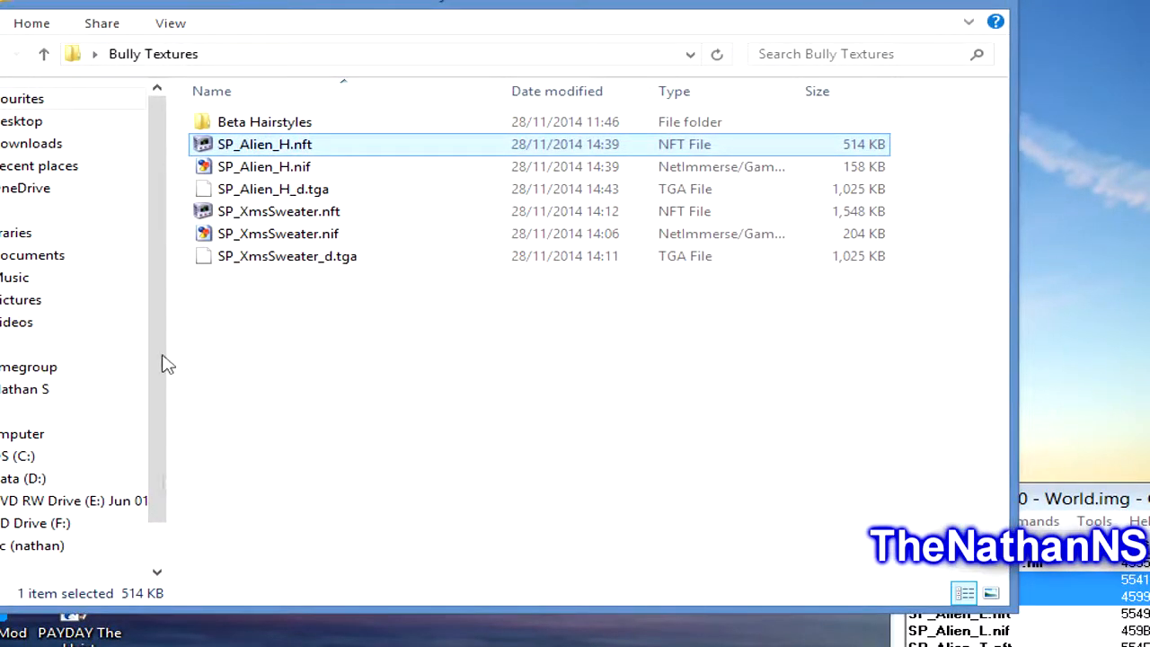
pyautogui.click(208, 645)
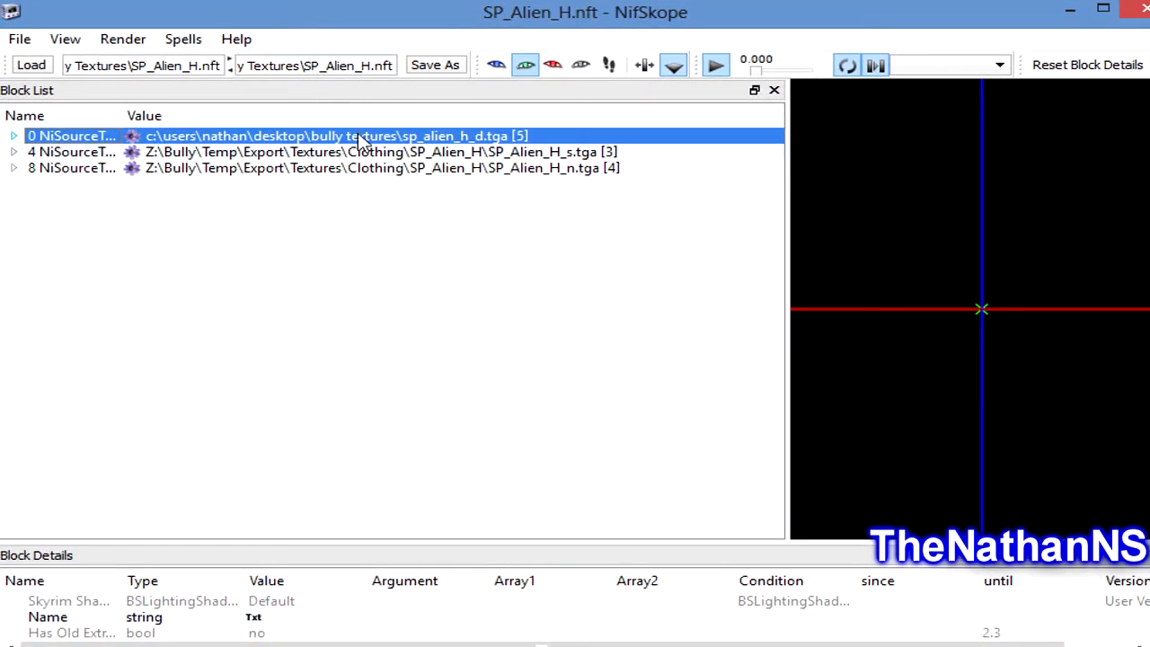
pyautogui.rightClick(359, 142)
pyautogui.moveTo(377, 135)
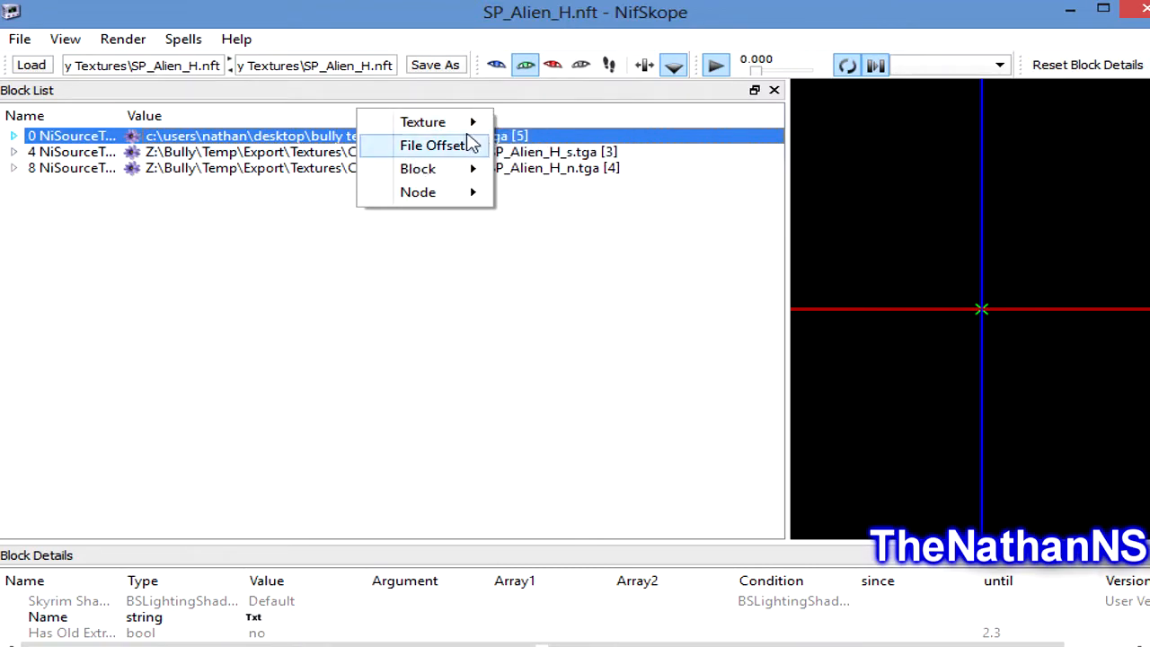
pyautogui.click(303, 141)
pyautogui.rightClick(305, 144)
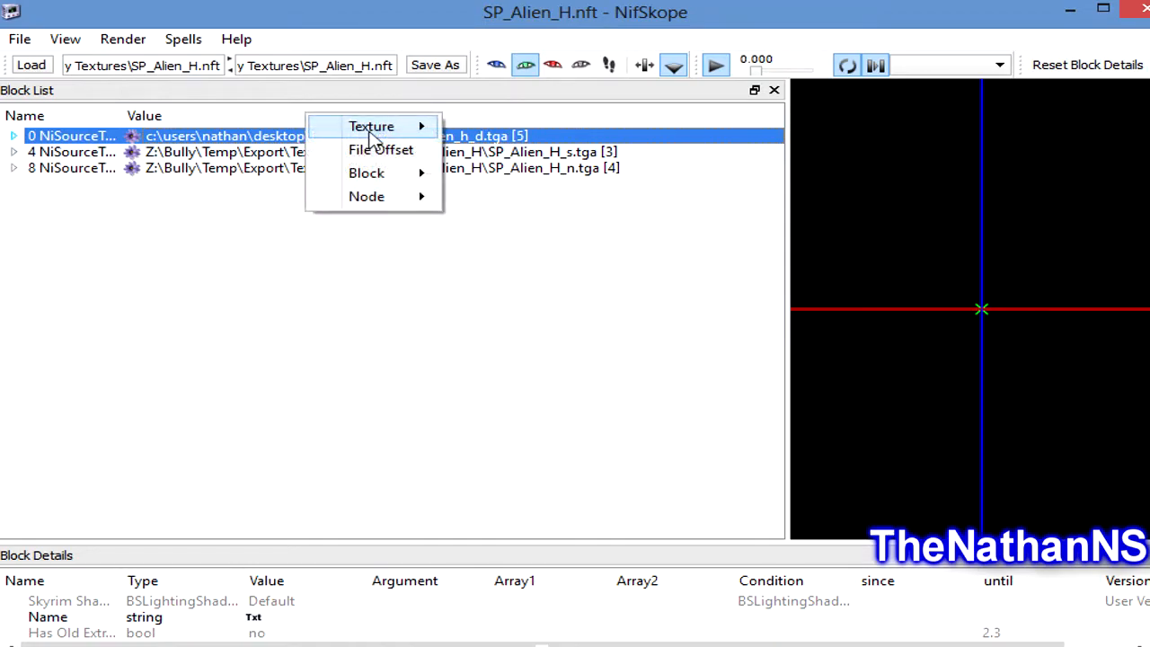
pyautogui.click(519, 154)
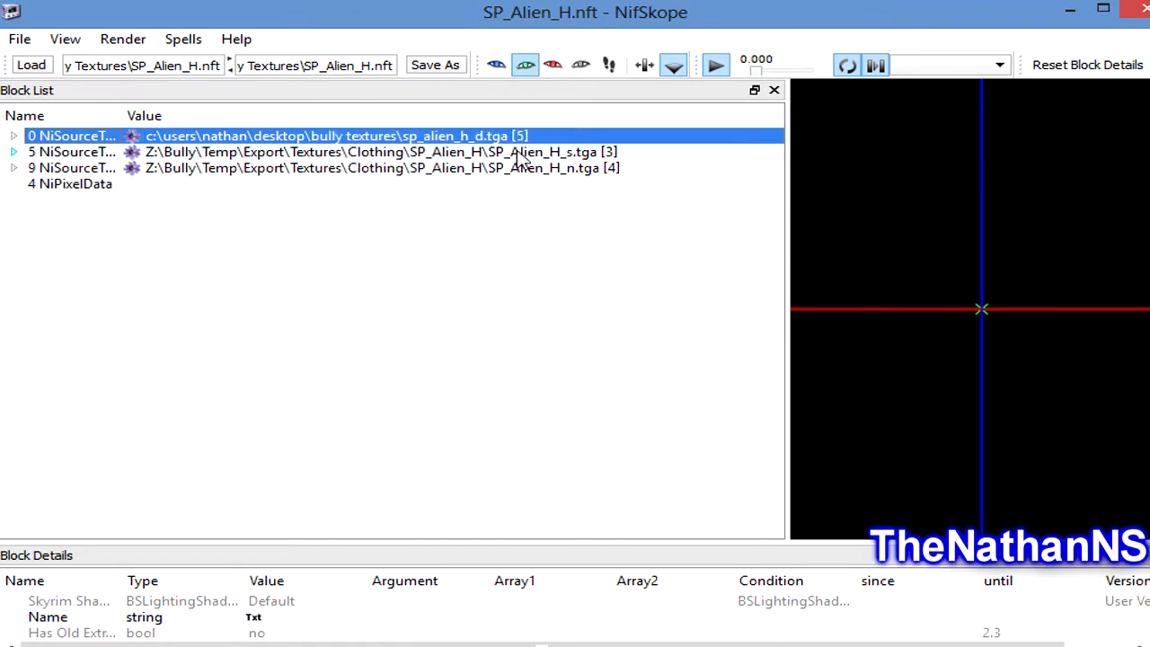
# - Remove the leftover standalone NiPixelData block from the block list
pyautogui.click(80, 185)
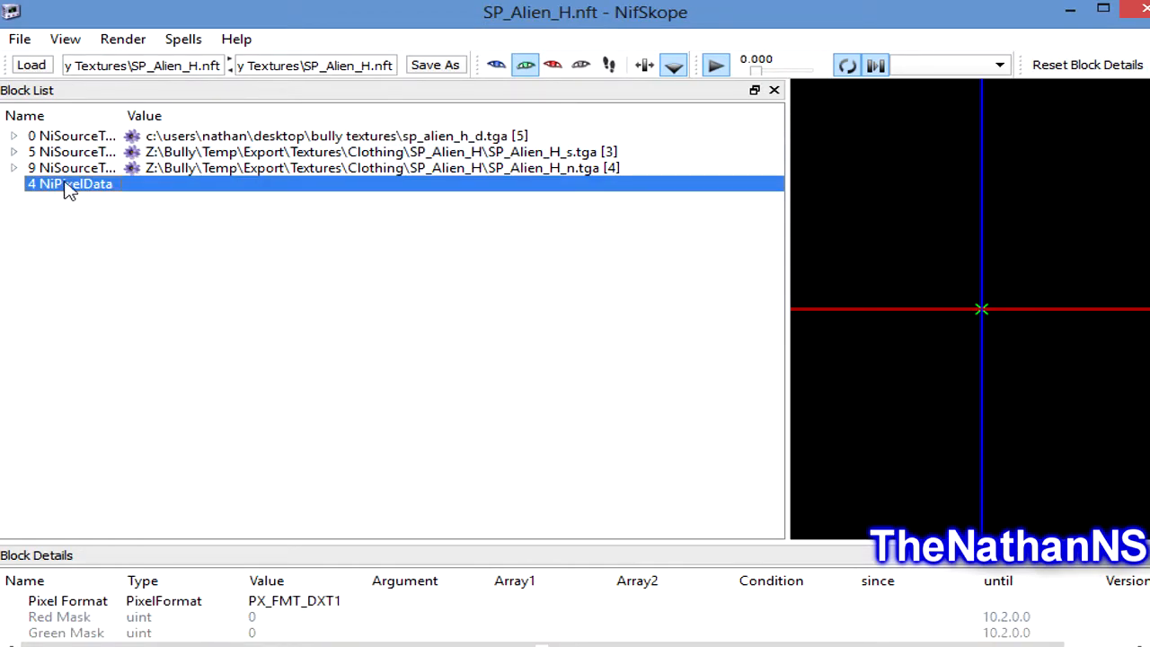
pyautogui.rightClick(70, 190)
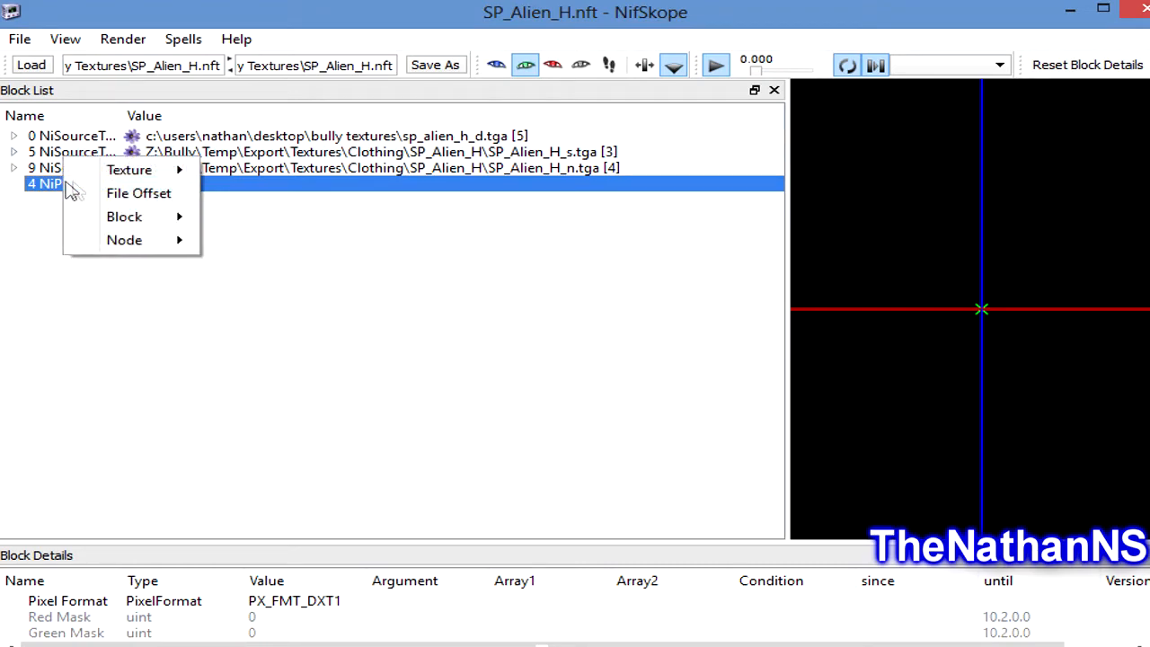
pyautogui.moveTo(173, 217)
pyautogui.click(296, 246)
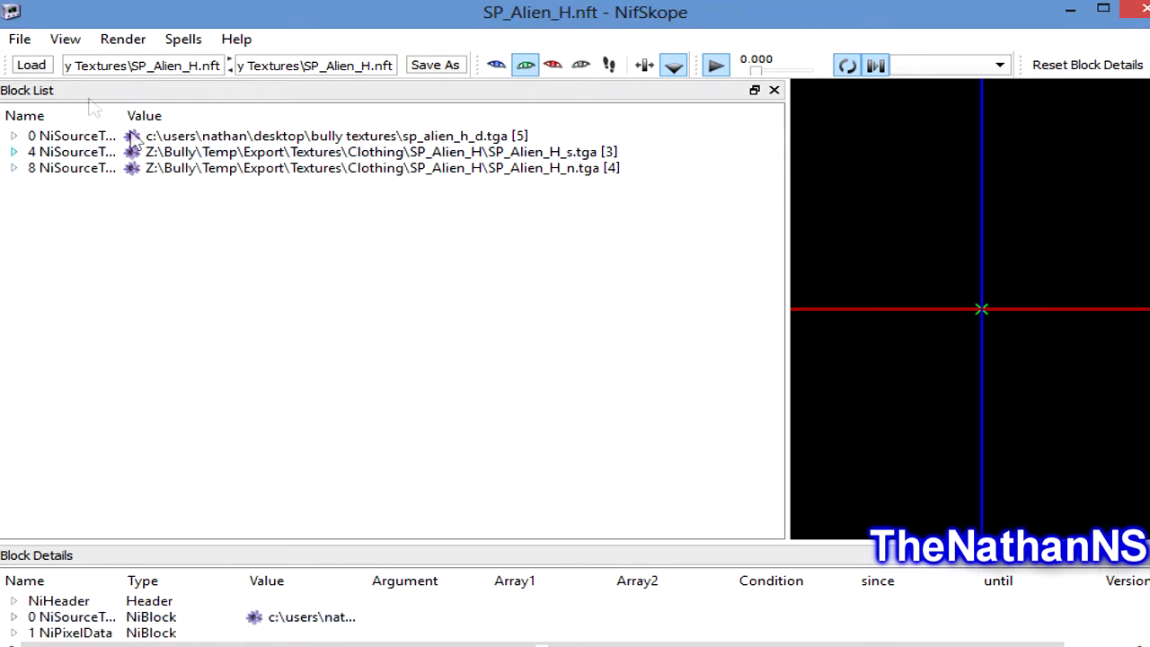
# - Save the file as SP_Alien_H.nft in Bully Textures, replacing the existing one, and close NifSkope
pyautogui.click(21, 41)
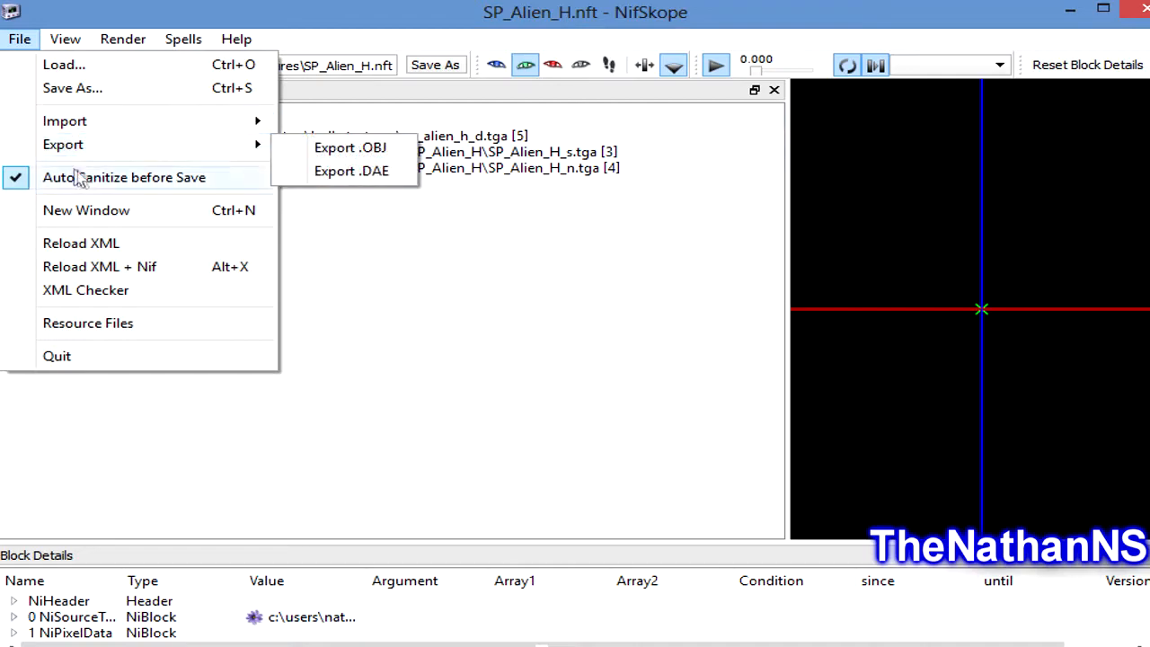
pyautogui.click(72, 88)
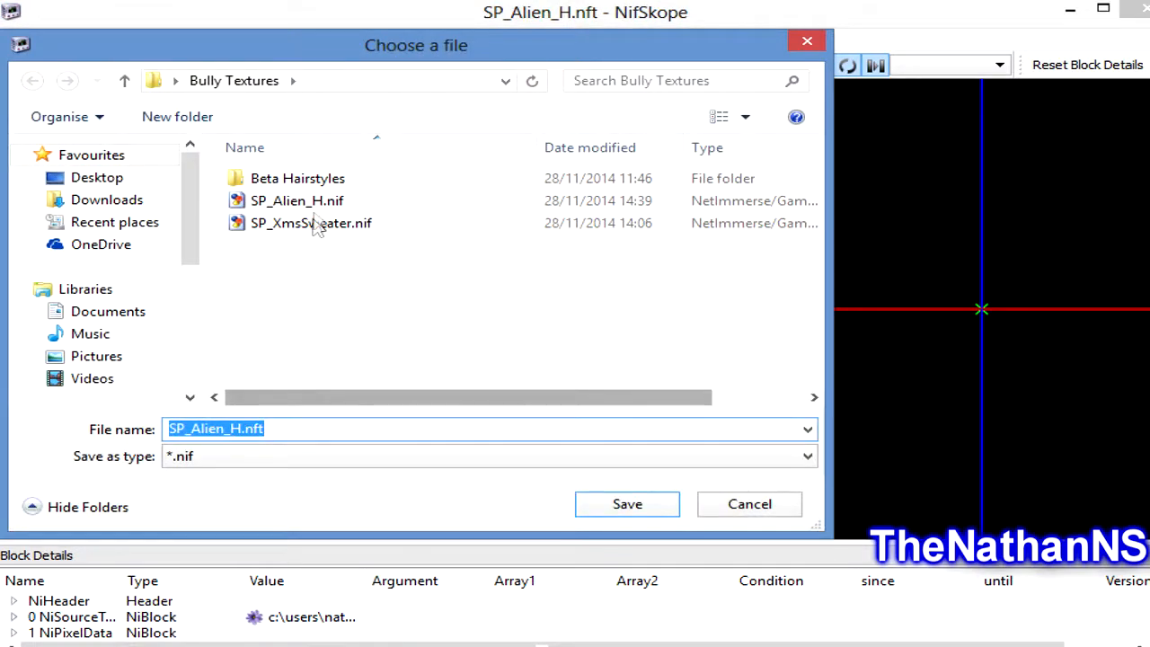
pyautogui.click(662, 505)
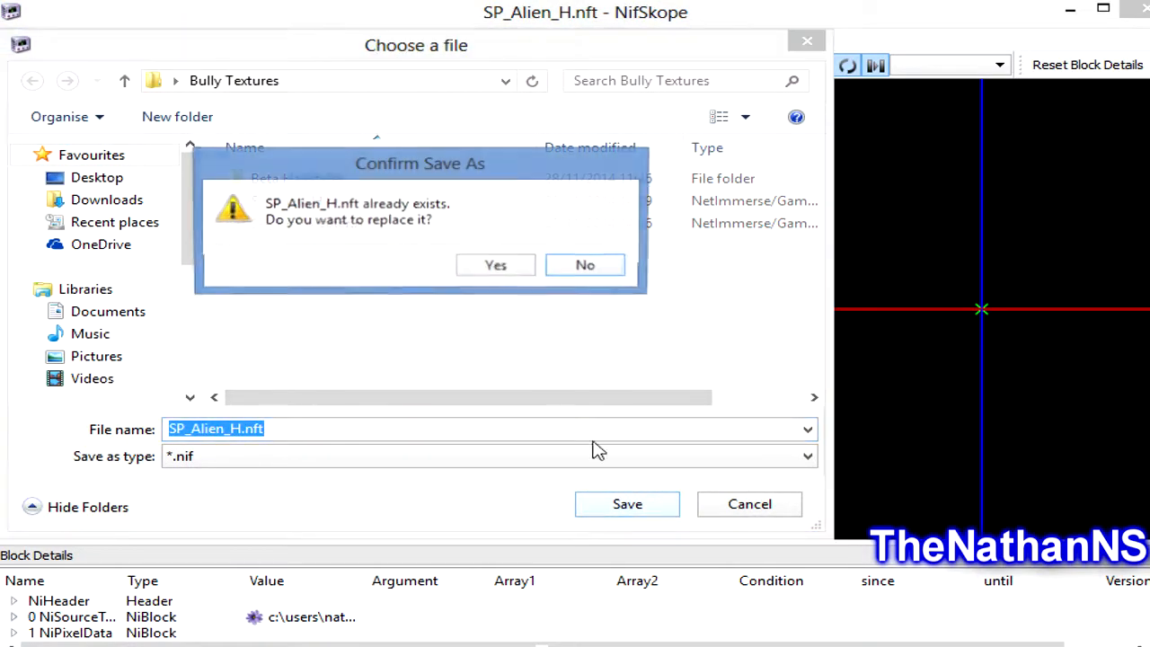
pyautogui.click(495, 268)
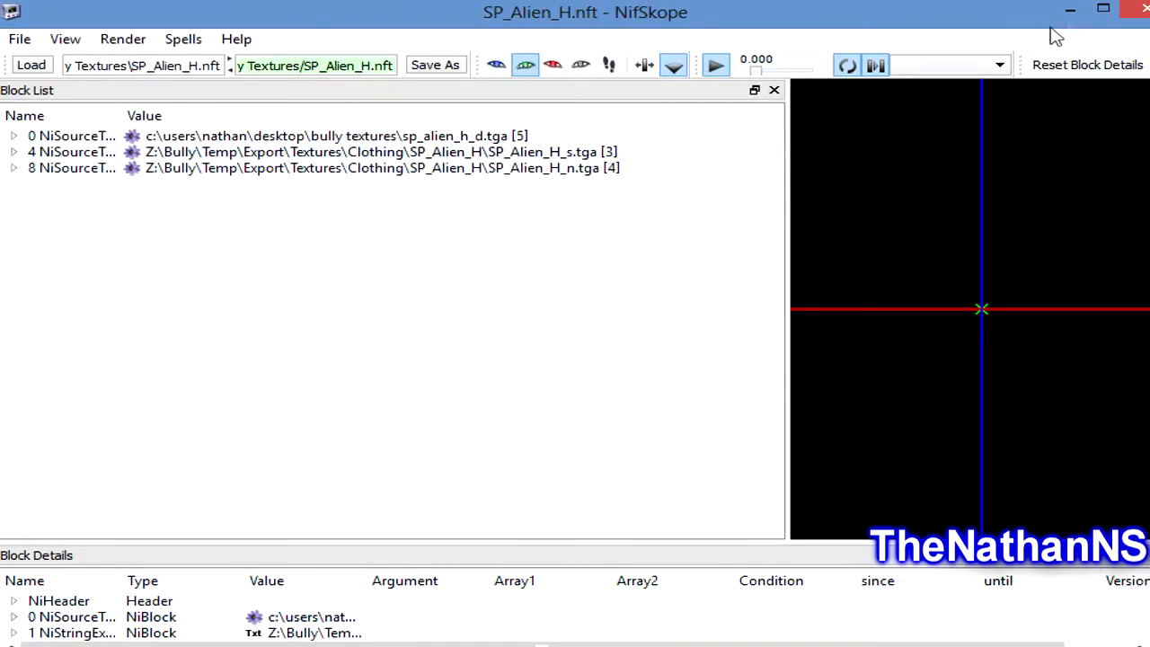
pyautogui.click(1143, 13)
# - Open SP_Alien_H.nif in NifSkope, examine the recoloured alien head up close, and close the viewer
pyautogui.doubleClick(330, 158)
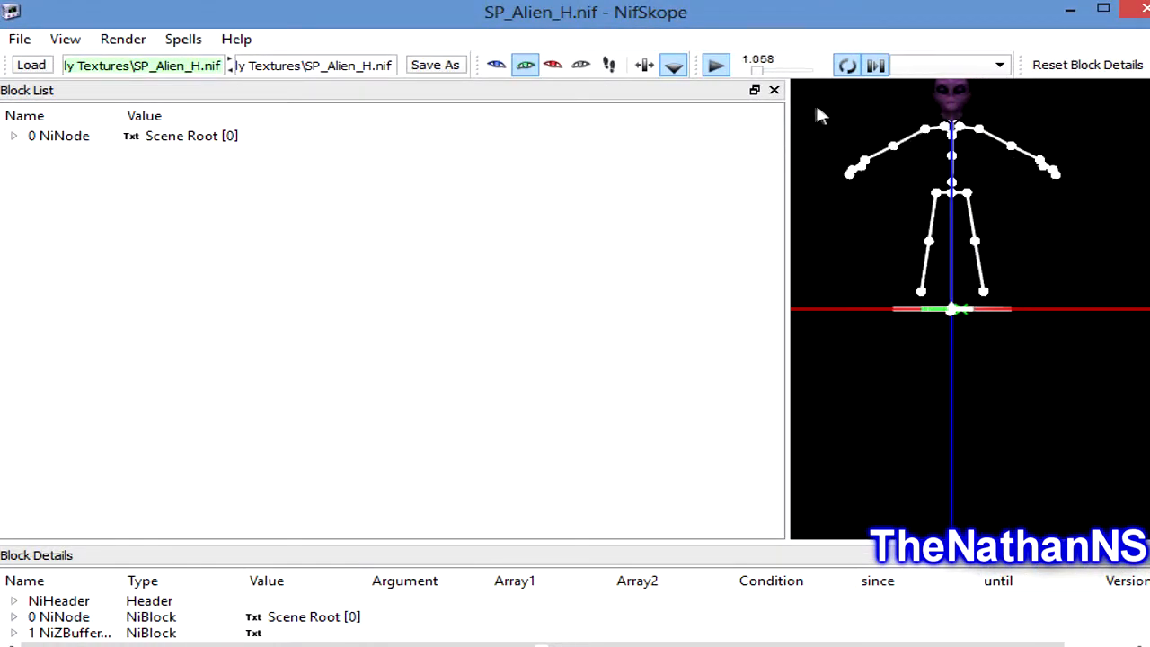
pyautogui.scroll(2, 952, 292)
pyautogui.moveTo(889, 170); pyautogui.dragTo(1042, 347)
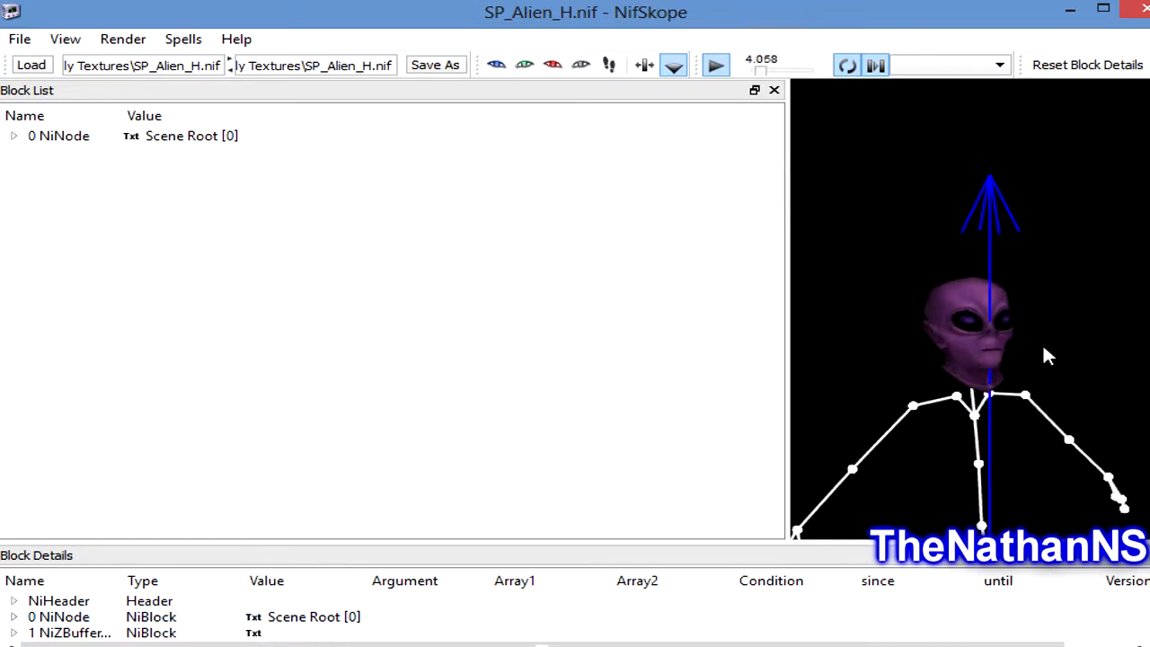
pyautogui.click(1134, 9)
# - Try to replace SP_Alien_H.nft in IMG Tool's World.img archive with the edited copy from Bully Textures
pyautogui.moveTo(1134, 485); pyautogui.dragTo(526, 191)
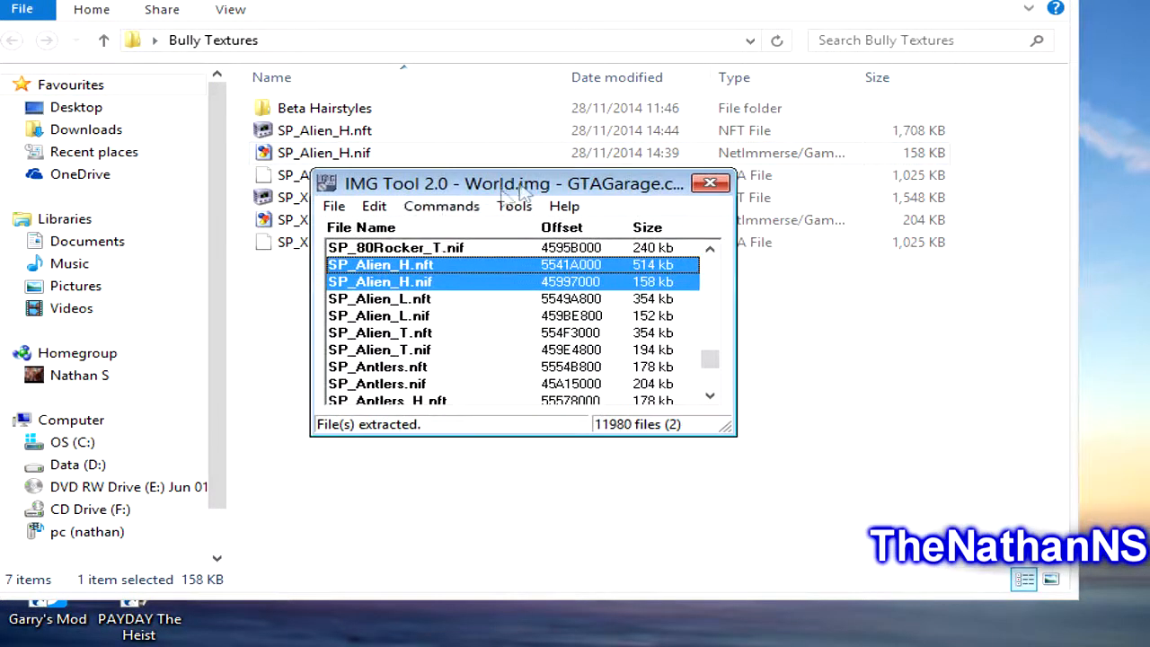
pyautogui.click(411, 266)
pyautogui.rightClick(414, 267)
pyautogui.click(472, 304)
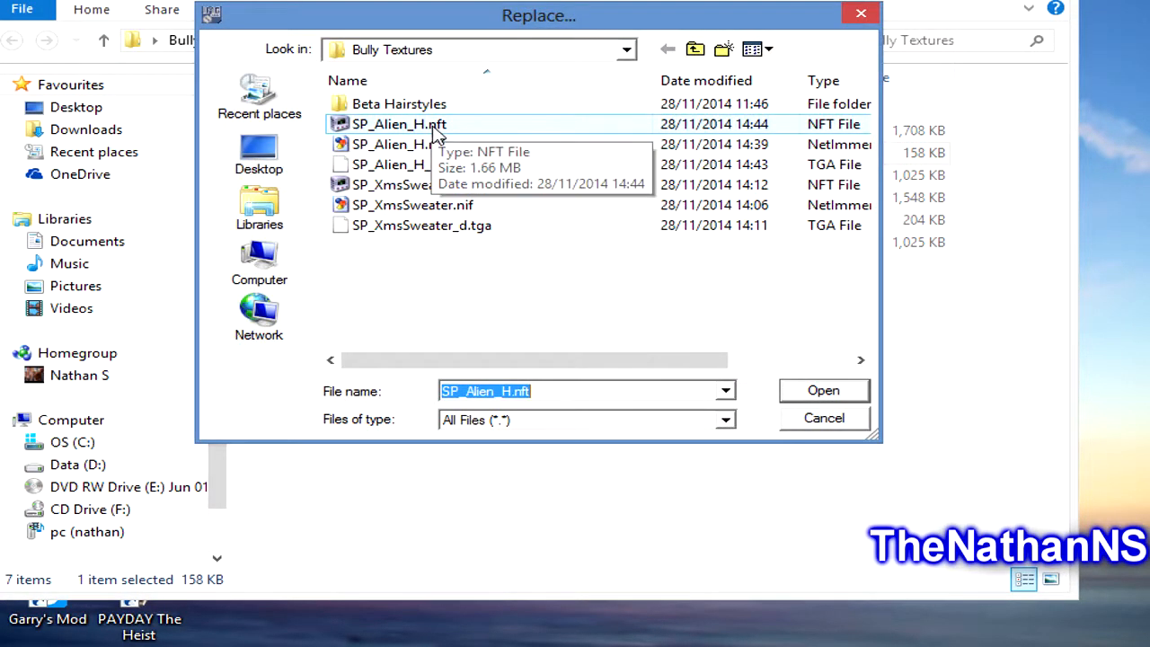
pyautogui.doubleClick(440, 127)
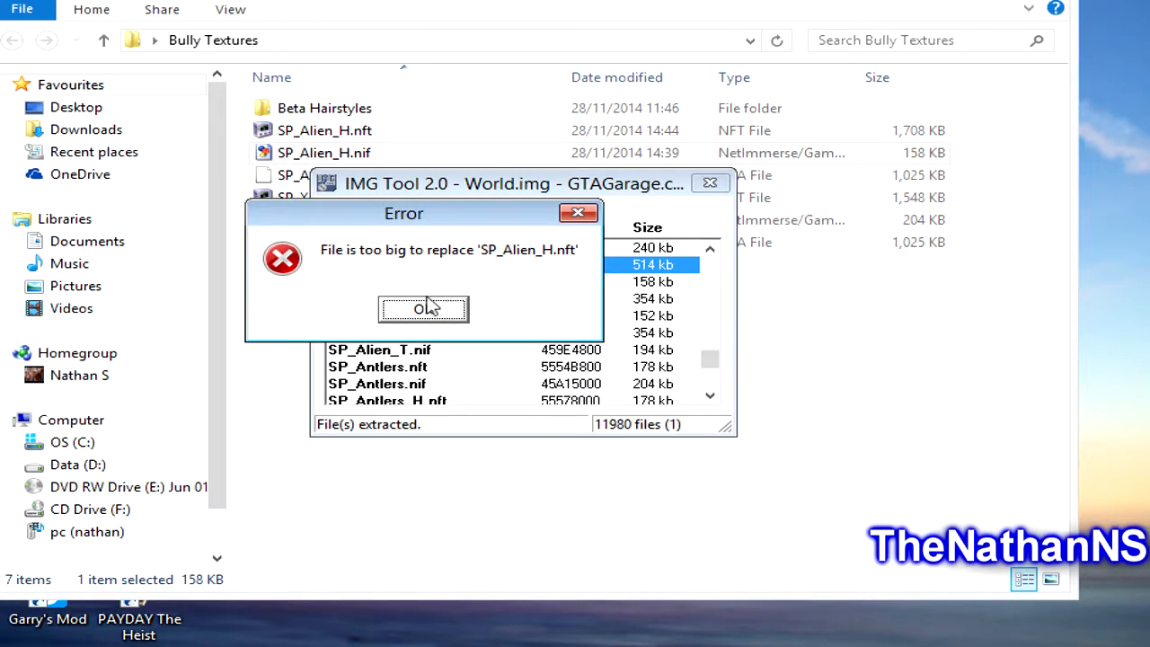
pyautogui.click(457, 312)
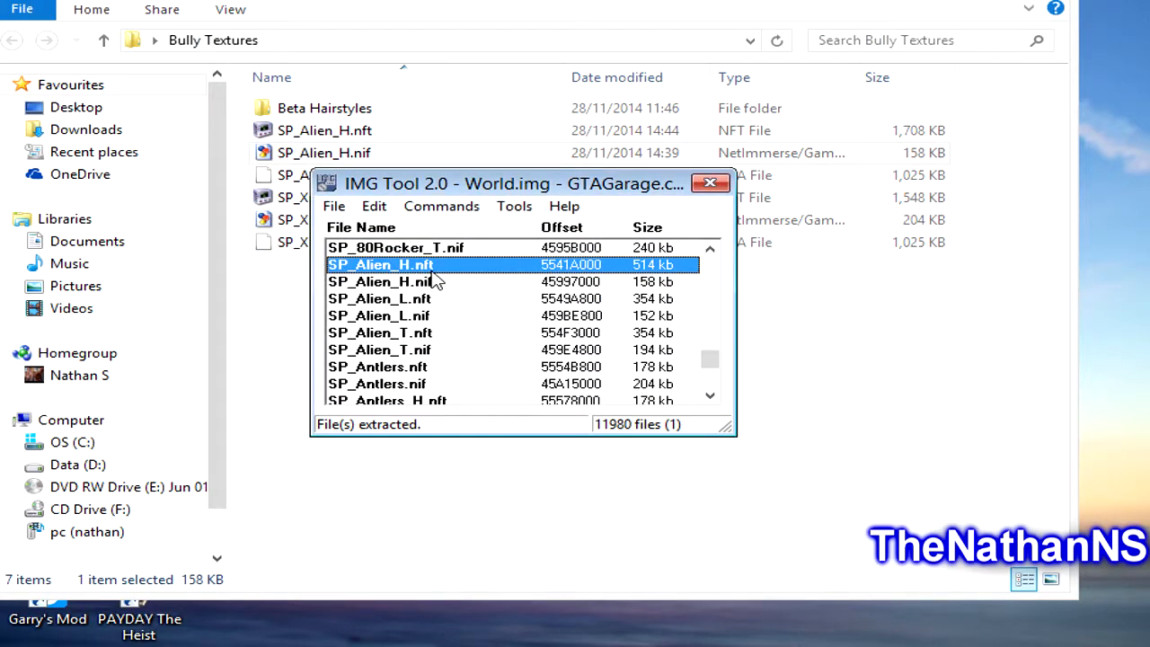
# - Delete the original SP_Alien_H.nft from the World.img archive
pyautogui.press('Delete')
pyautogui.click(379, 309)
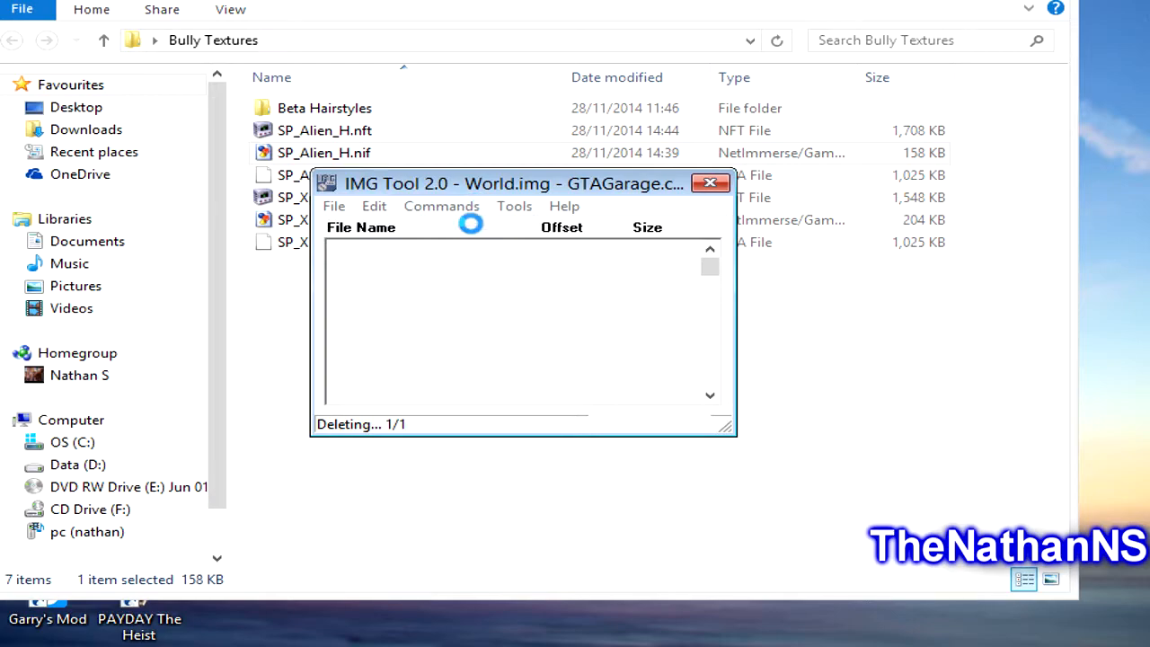
pyautogui.click(359, 130)
pyautogui.click(83, 646)
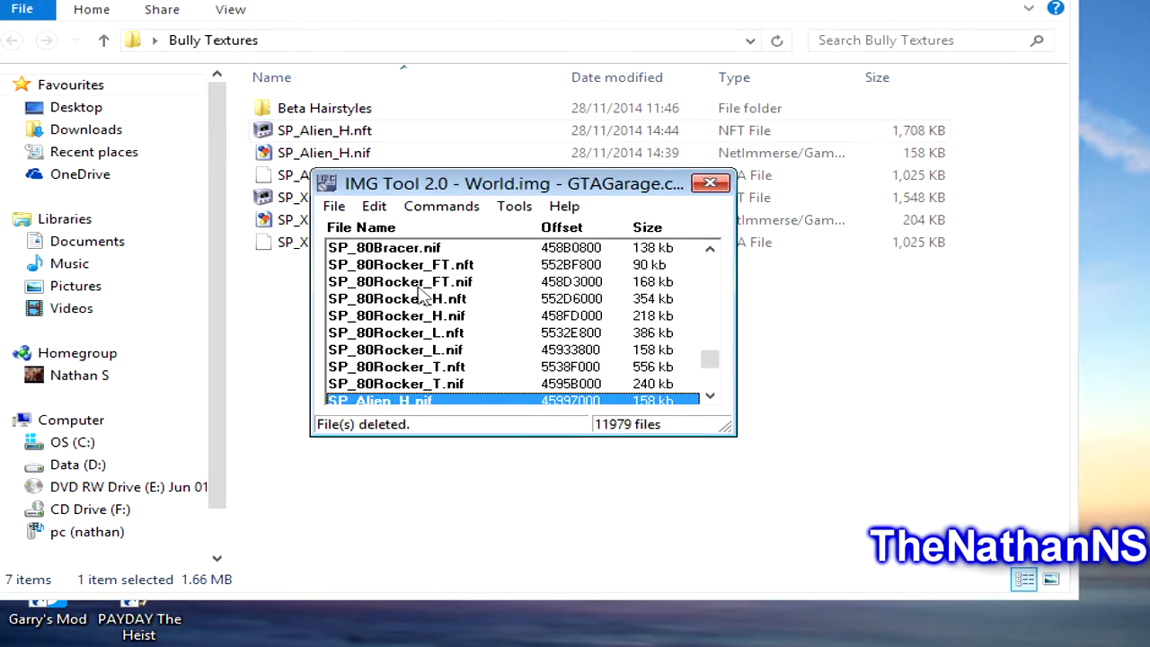
# - Add the edited SP_Alien_H.nft from the Bully Textures folder to the World.img archive
pyautogui.click(473, 212)
pyautogui.click(475, 233)
pyautogui.doubleClick(393, 127)
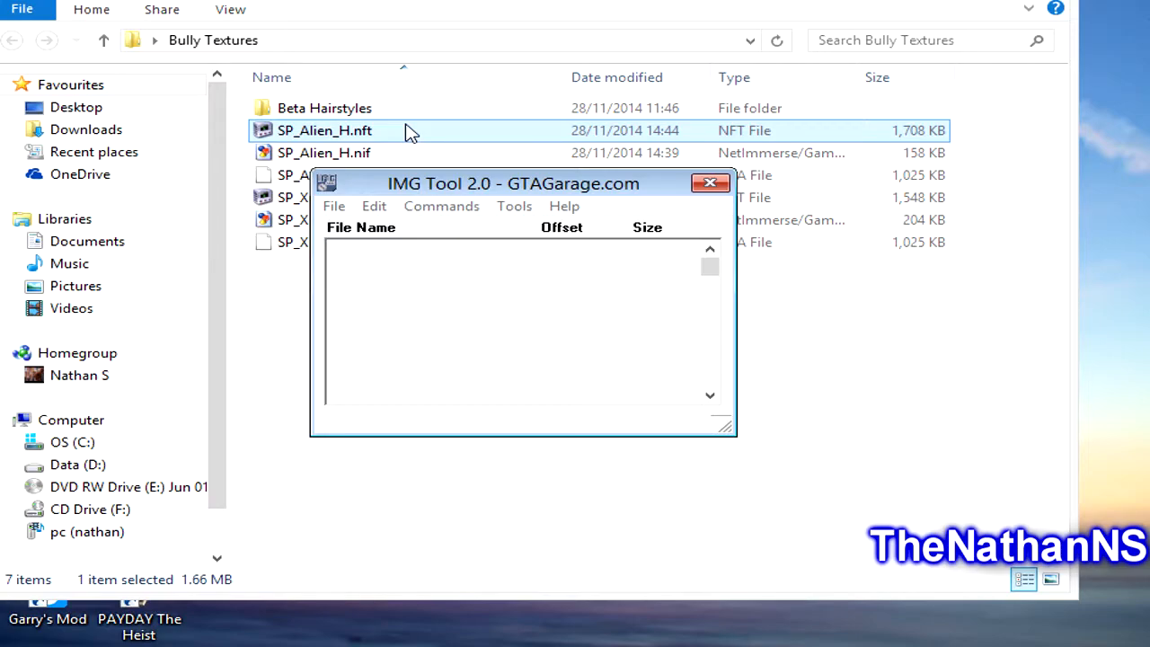
# - Find SP_Alien_H.nft and SP_Alien_H.nif in the World.img file list and select both entries
pyautogui.click(443, 212)
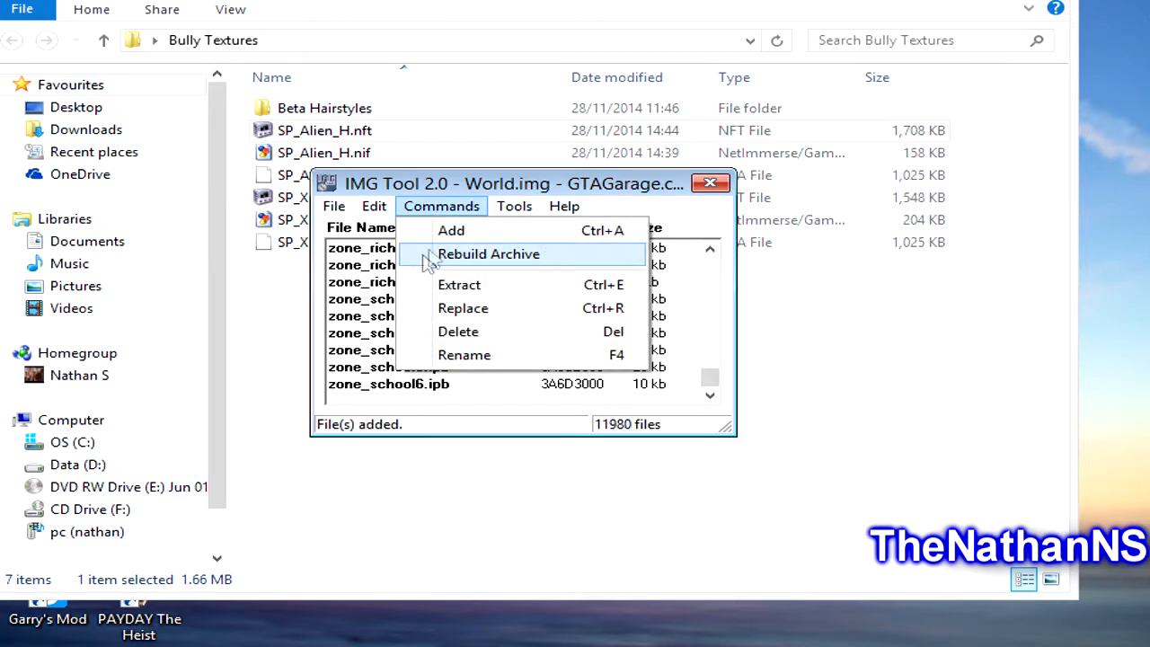
pyautogui.moveTo(381, 214)
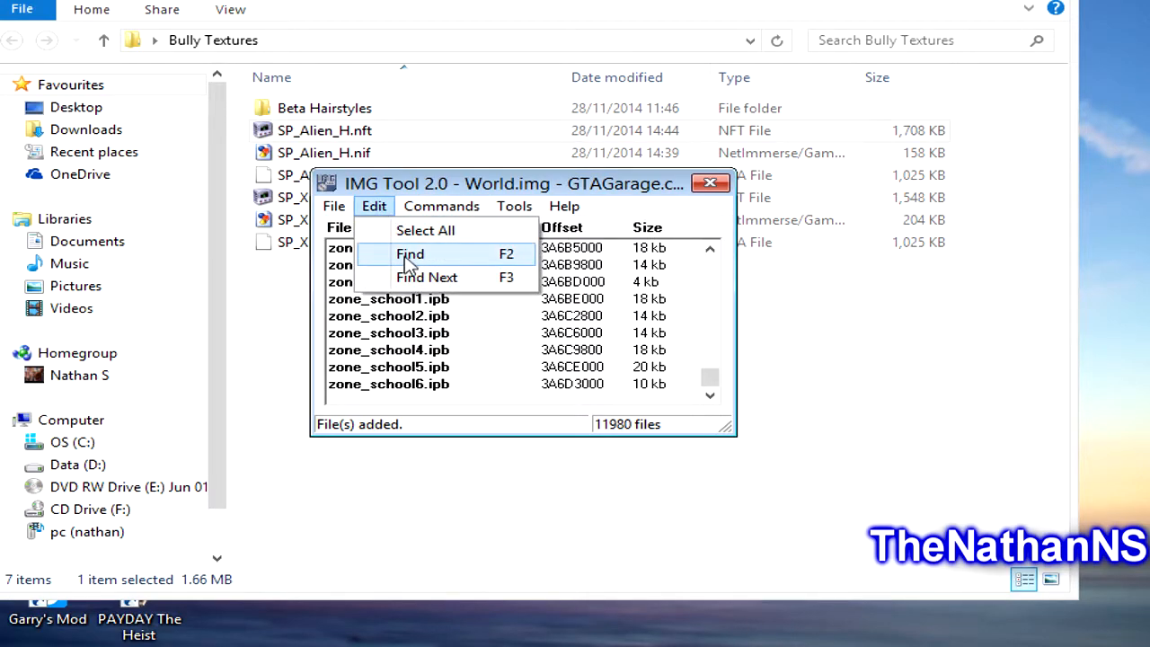
pyautogui.click(710, 379)
pyautogui.moveTo(709, 379); pyautogui.dragTo(708, 328)
pyautogui.click(509, 333)
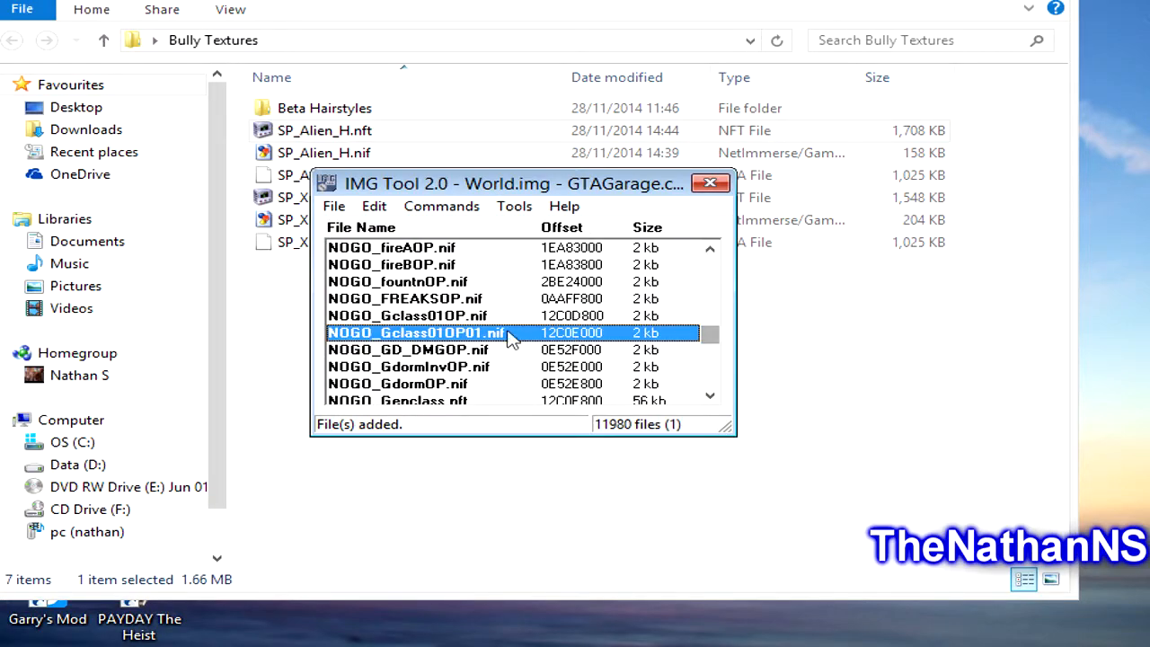
pyautogui.click(374, 205)
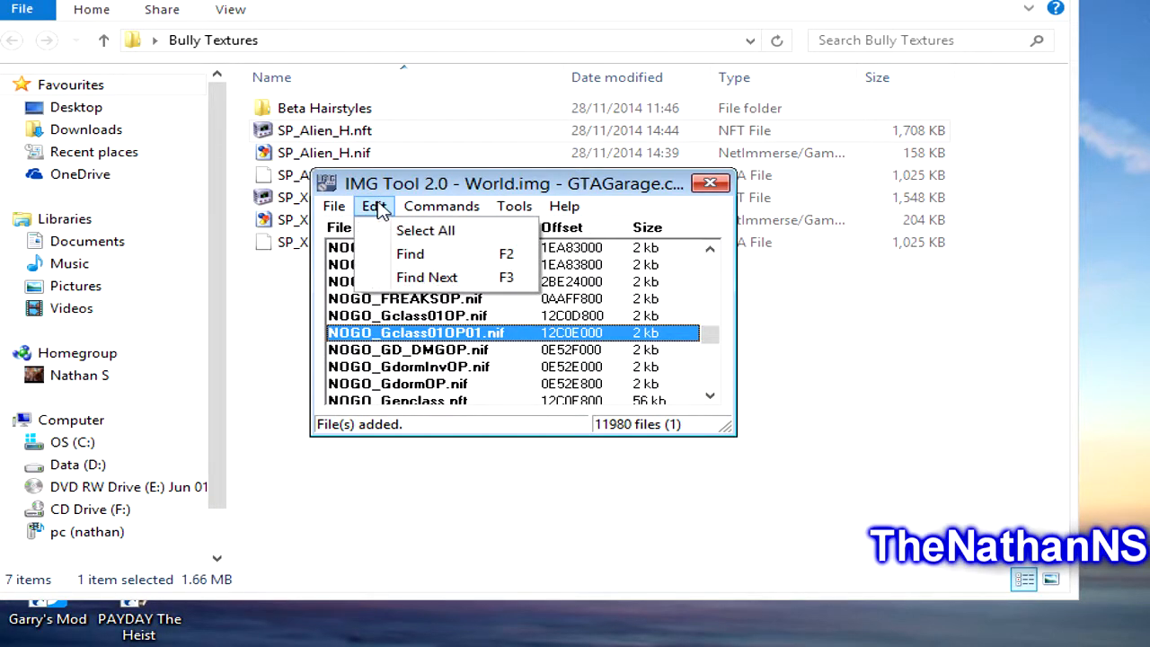
pyautogui.click(409, 251)
pyautogui.click(575, 111)
pyautogui.click(482, 286)
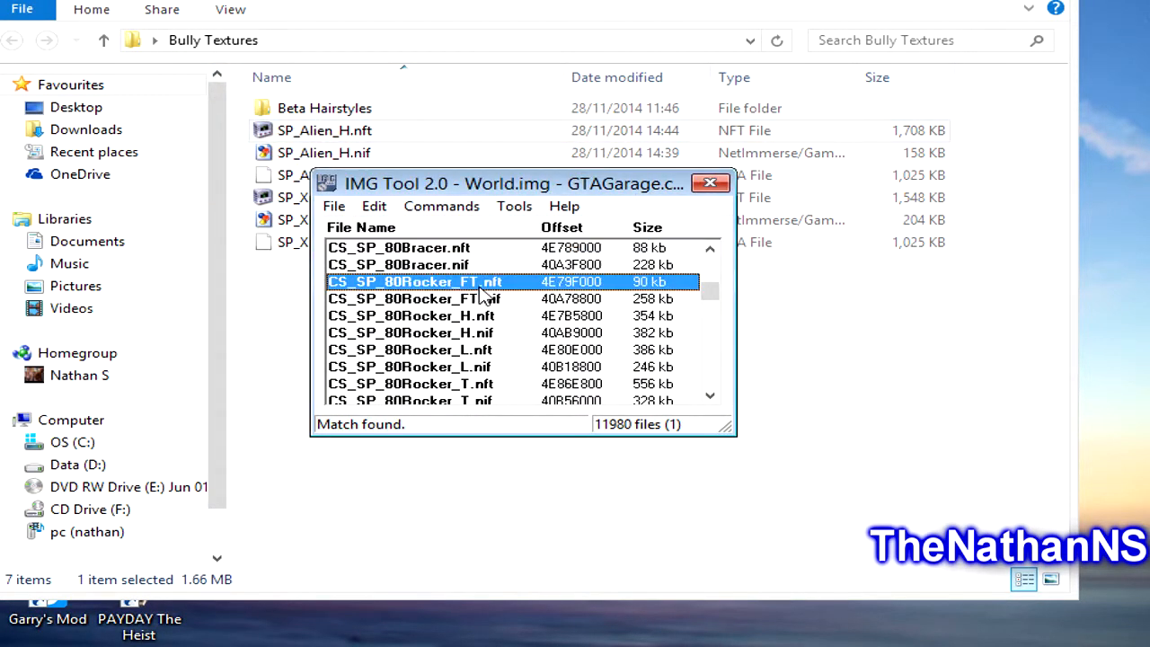
pyautogui.scroll(-10, 485, 292)
pyautogui.moveTo(704, 293); pyautogui.dragTo(702, 346)
pyautogui.click(625, 333)
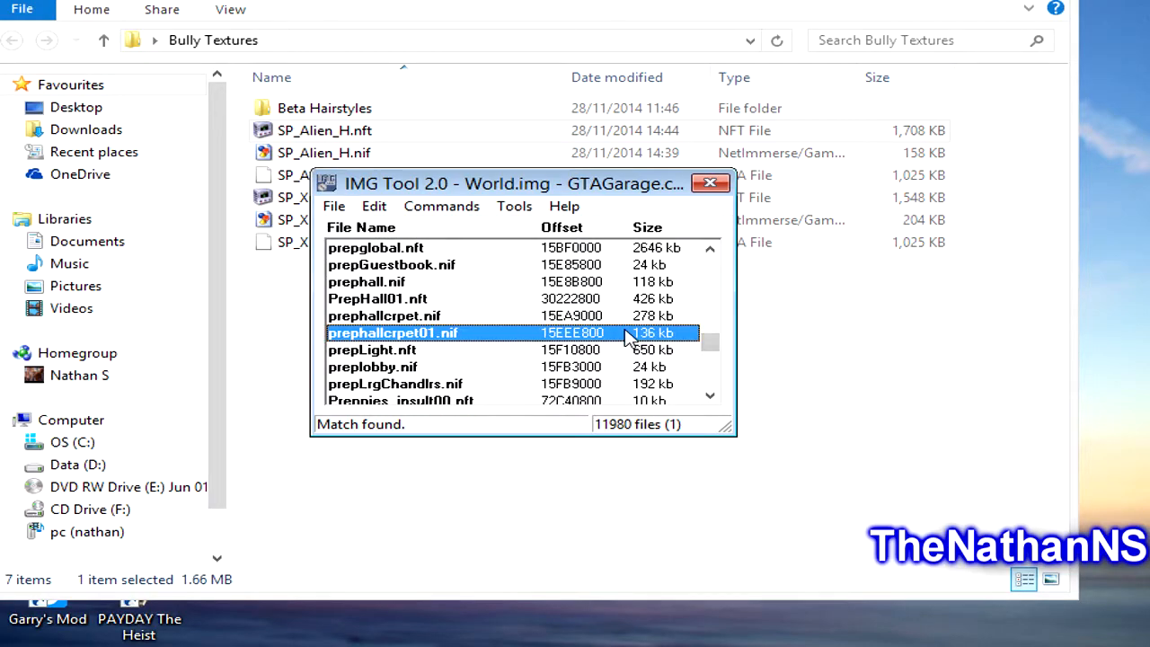
pyautogui.press('F3')
pyautogui.scroll(-5, 476, 359)
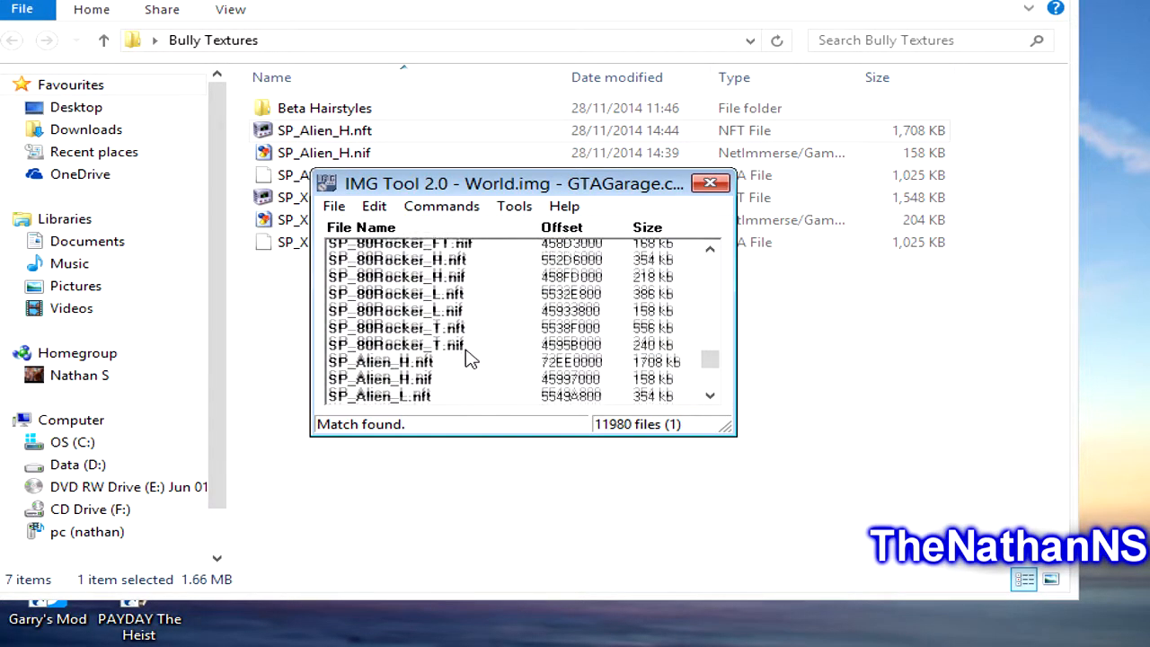
pyautogui.moveTo(423, 315); pyautogui.dragTo(434, 337)
pyautogui.keyDown('shift'); pyautogui.click(434, 333); pyautogui.keyUp('shift')
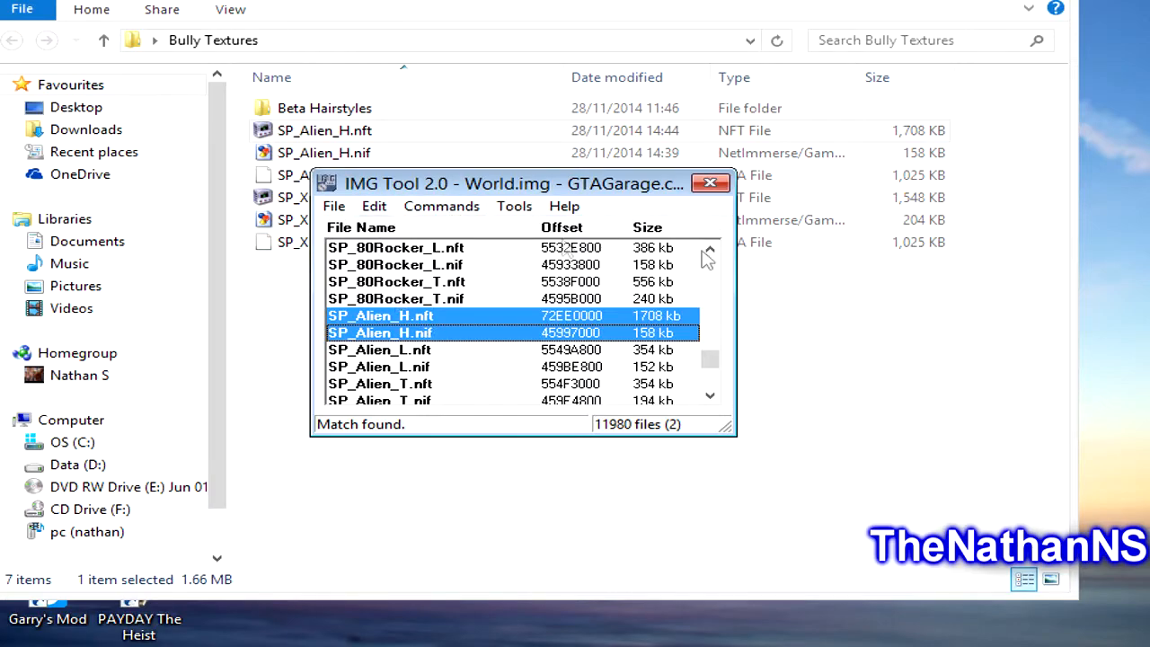
# - Rebuild the World.img archive so that it includes the added SP_Alien_H.nft
pyautogui.click(441, 206)
pyautogui.click(444, 249)
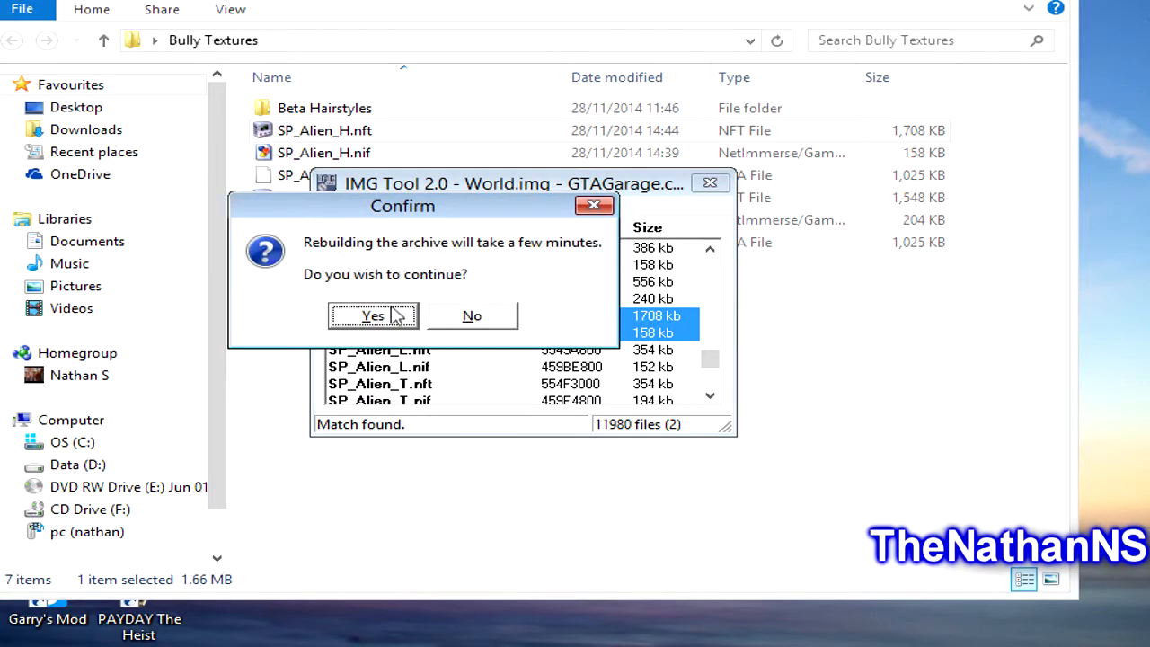
pyautogui.click(373, 316)
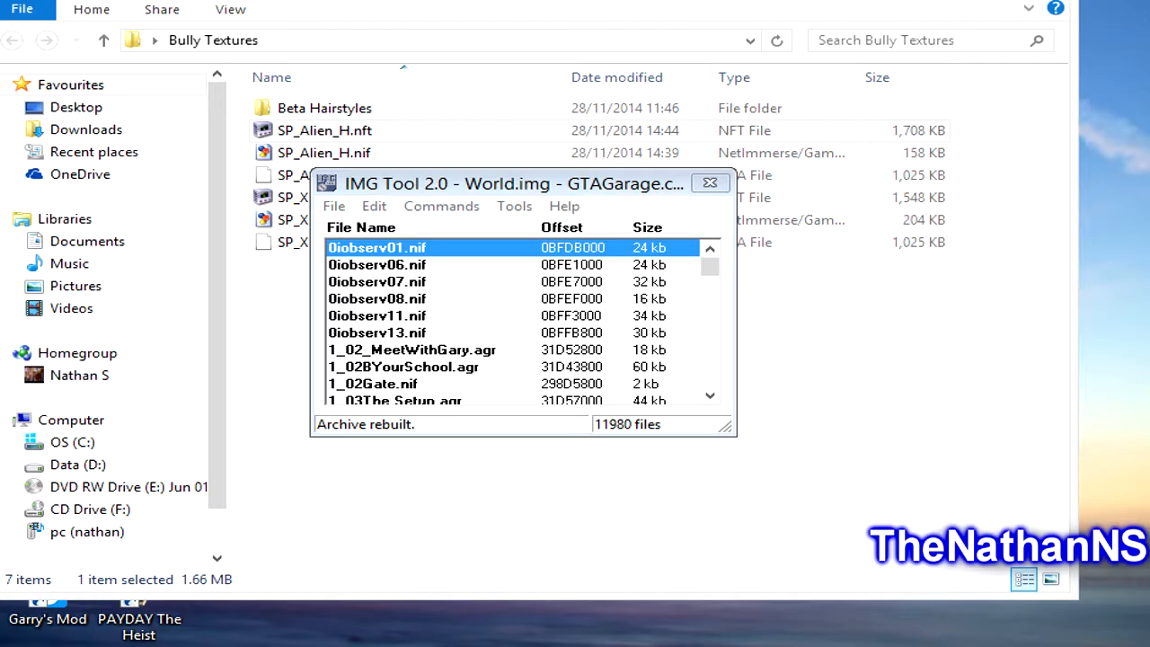
pyautogui.moveTo(500, 194); pyautogui.dragTo(262, 75)
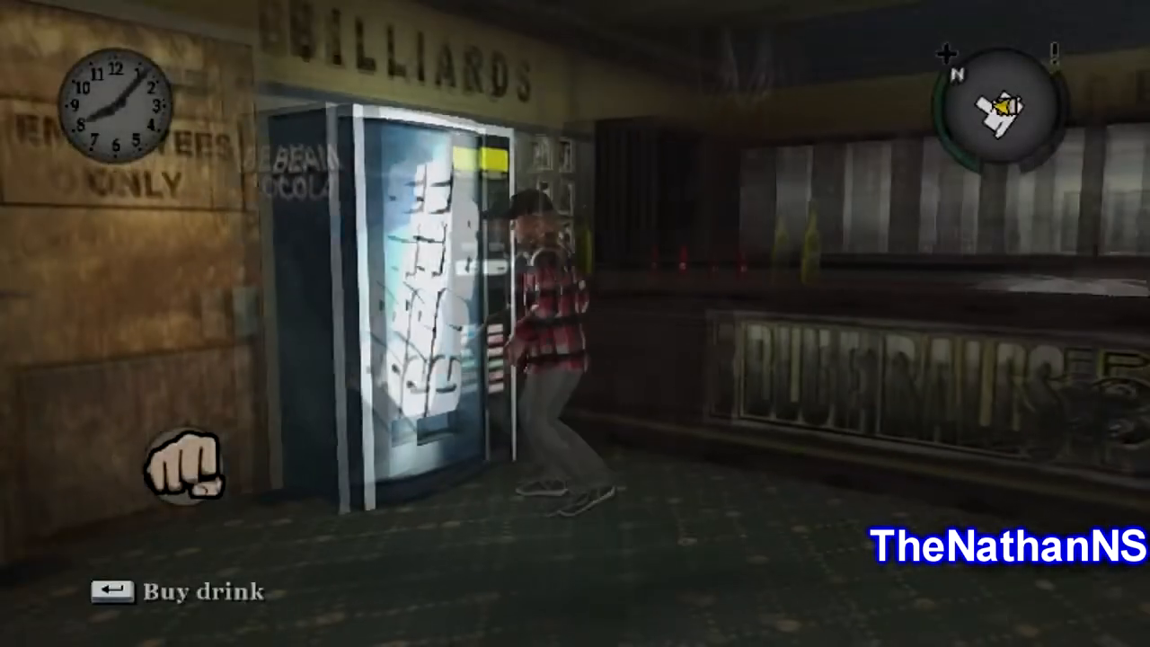
# - Switch to Bully Scholarship Edition, open the wardrobe and choose the Alien Costume outfit for the character
pyautogui.press('a')
pyautogui.press('w')
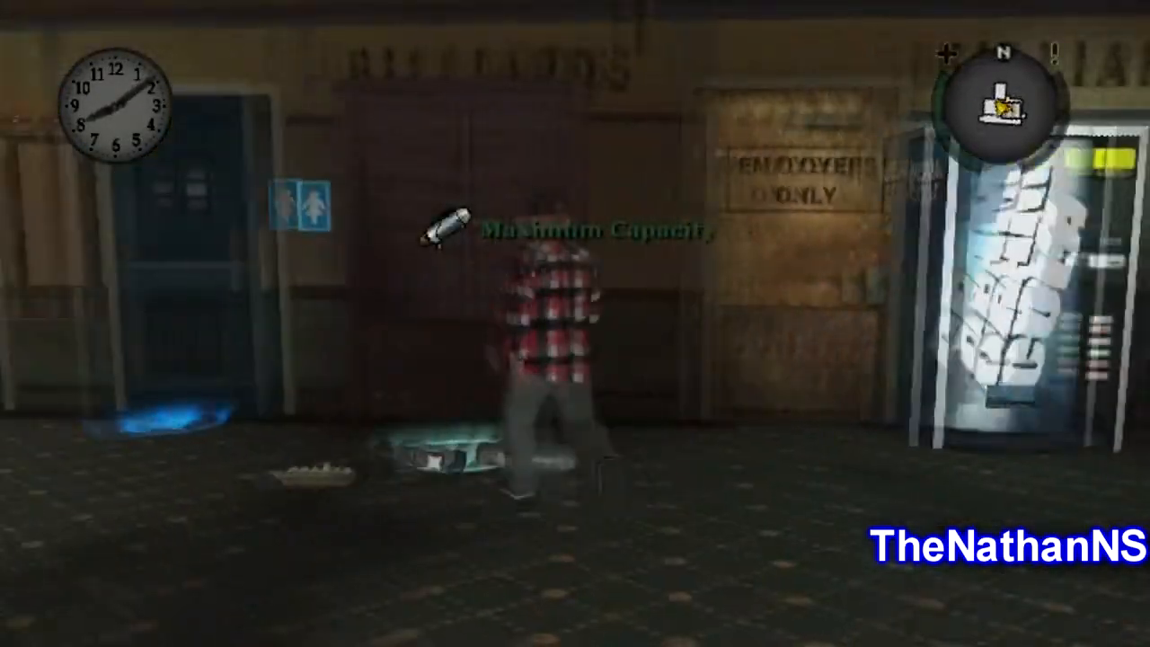
pyautogui.press('Return')
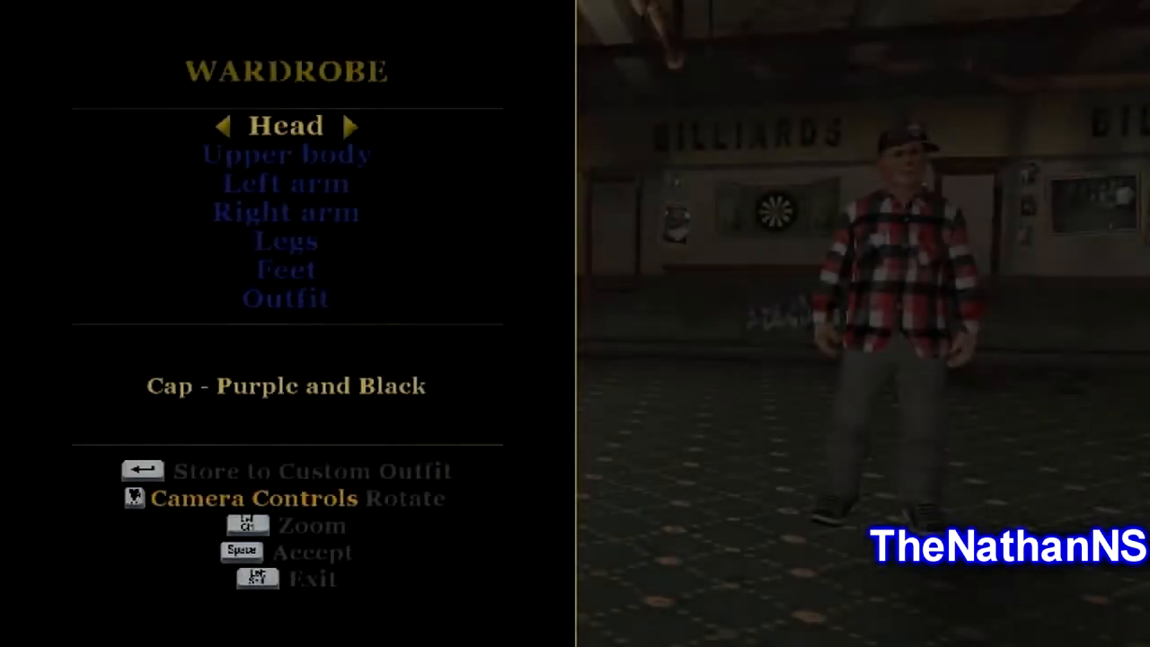
pyautogui.press('Up')
pyautogui.press('Right')
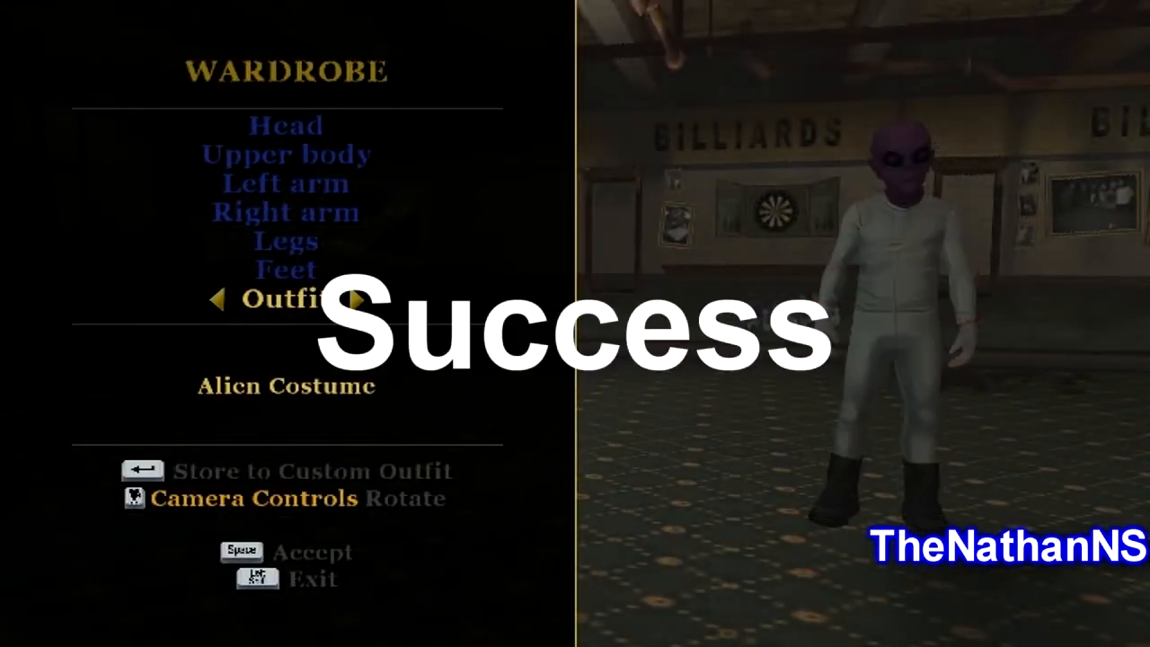
# - Walk the costumed character around the room and examine the recoloured alien head from the front and back
pyautogui.press('s')
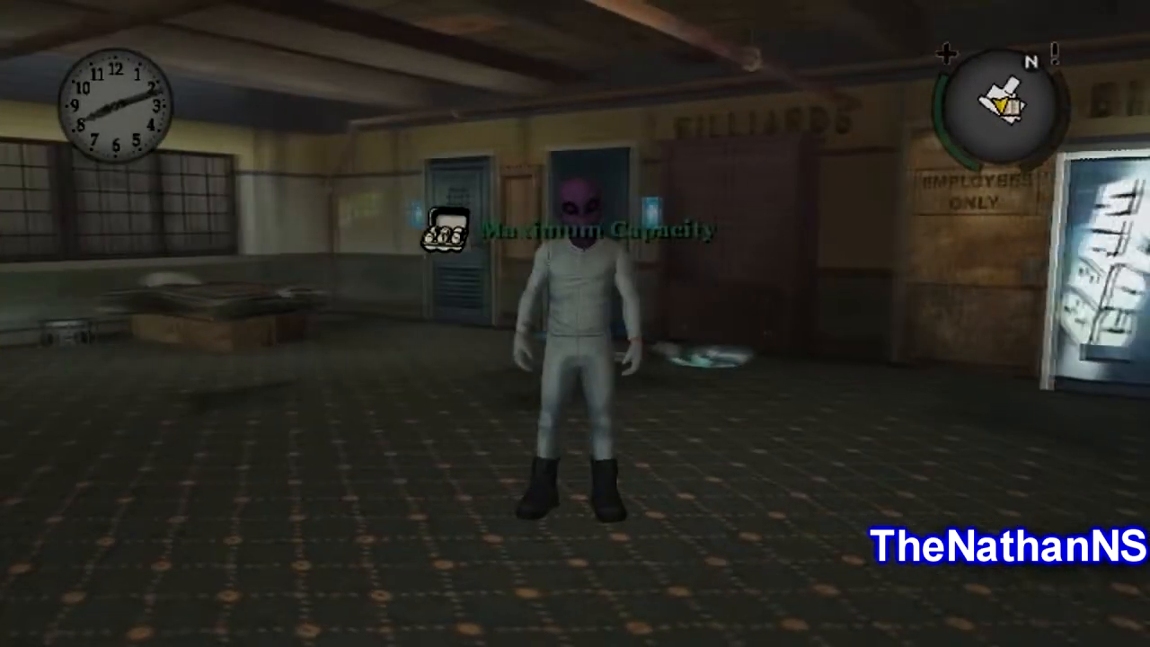
pyautogui.press('s')
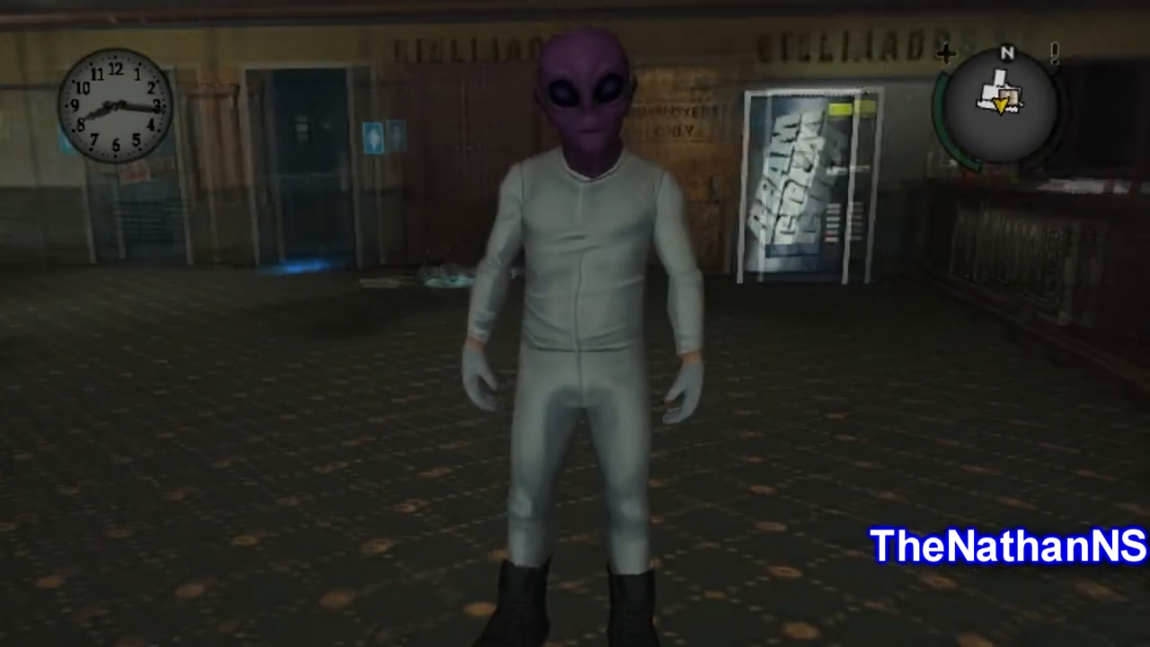
pyautogui.press('w')
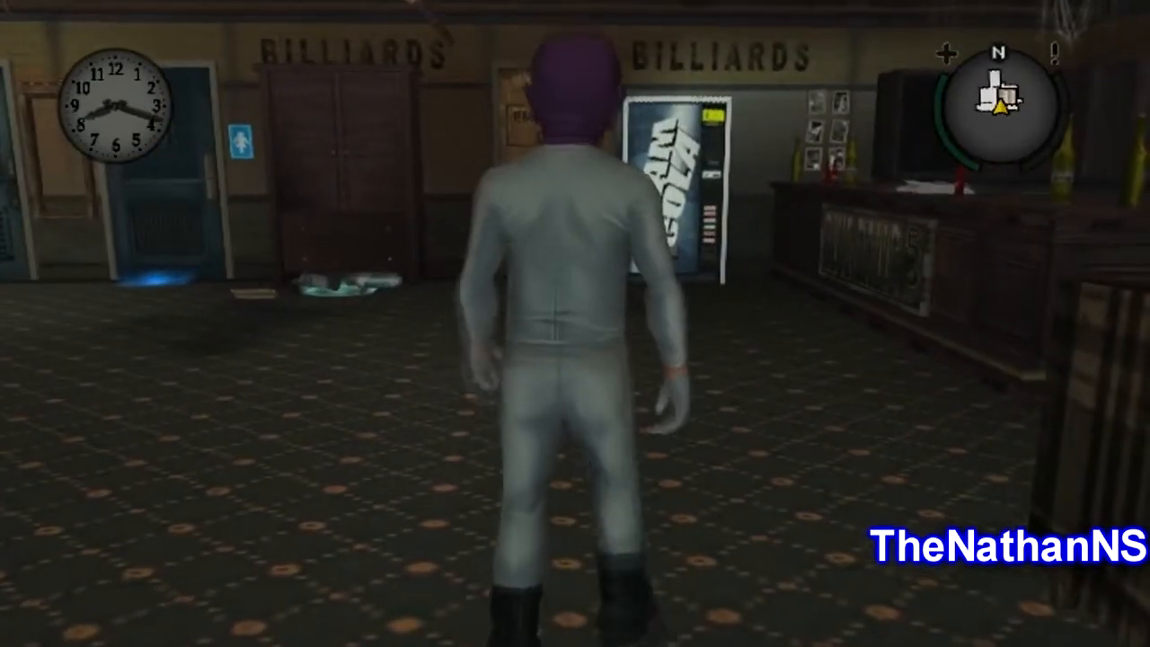
pyautogui.press('s')
pyautogui.press('w')
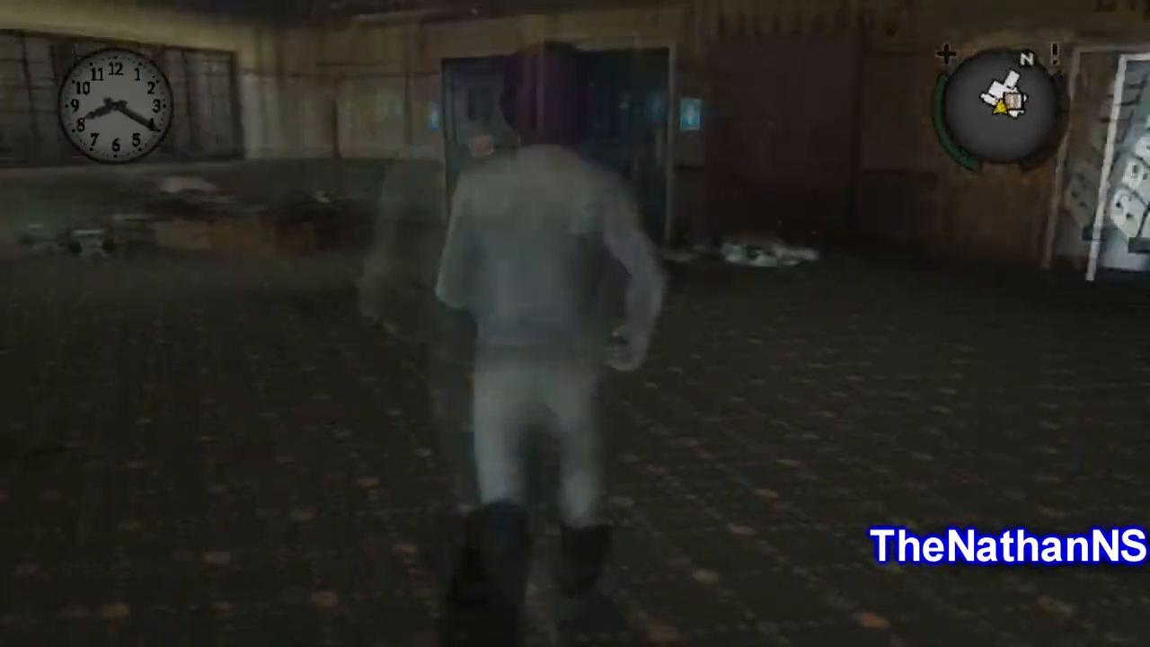
pyautogui.press('s')
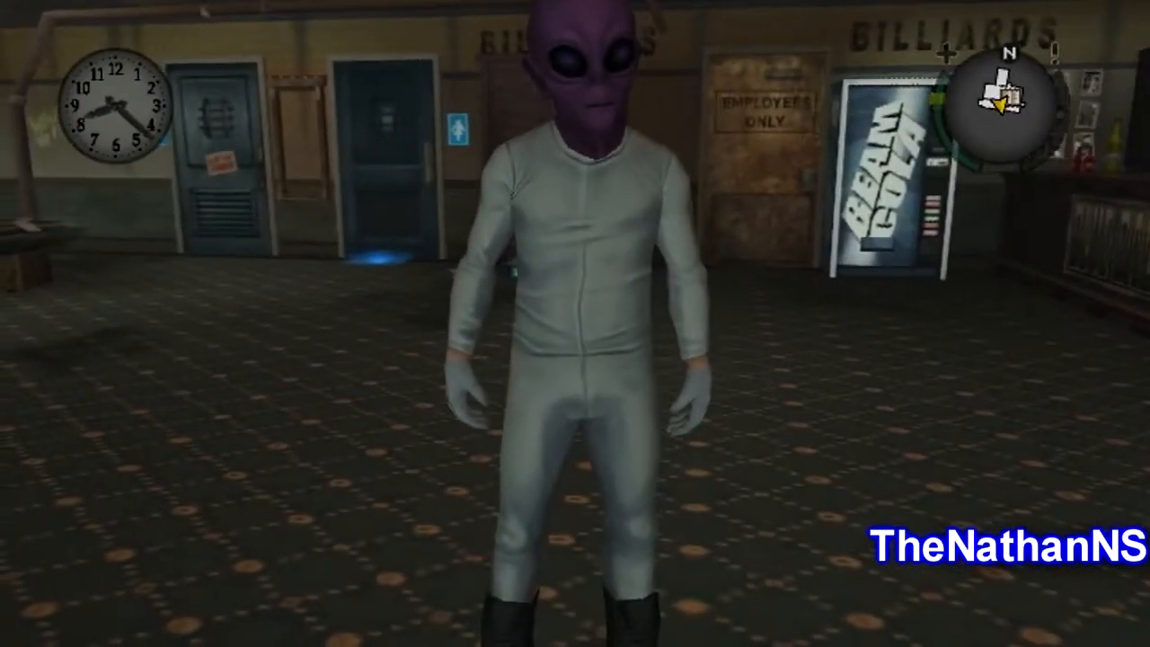